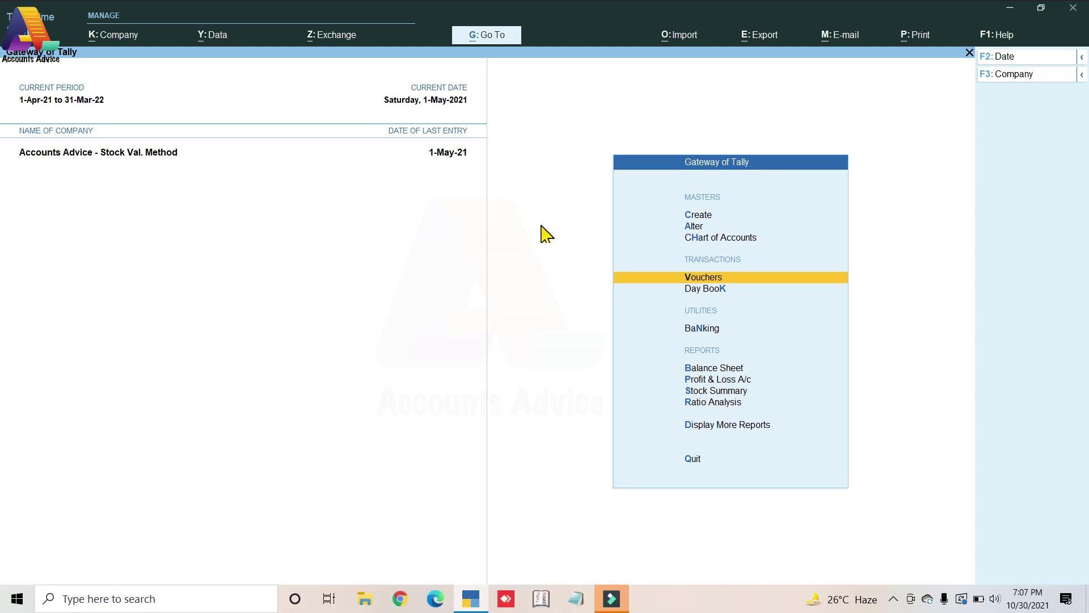
# Step: Start a new sales voucher with the customer ledger listed just below Cash as party account, leaving the dispatch and order details blank
pyautogui.click(557, 25)
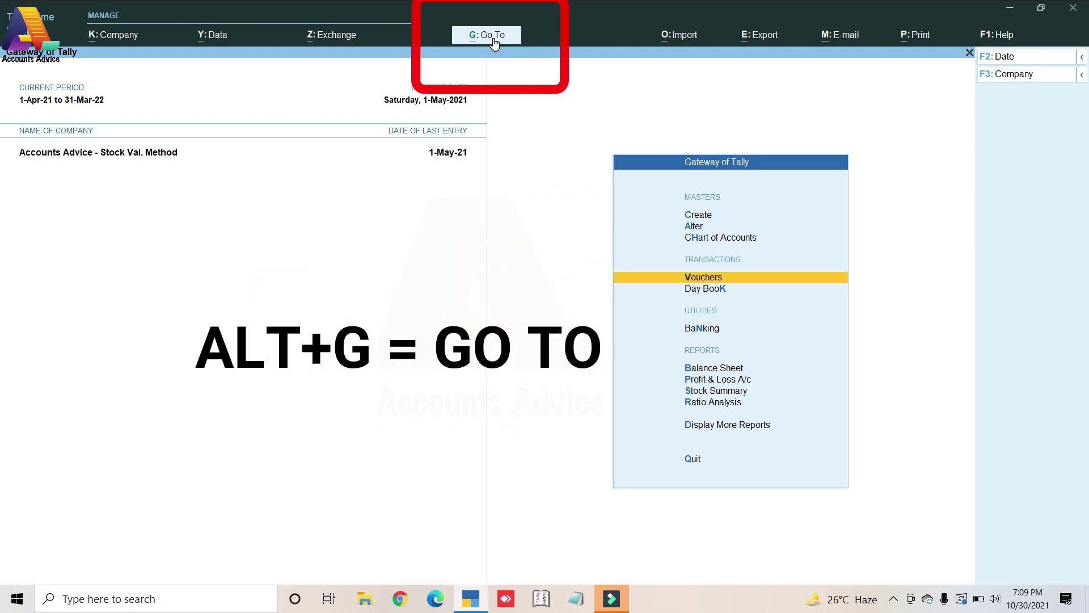
pyautogui.click(689, 278)
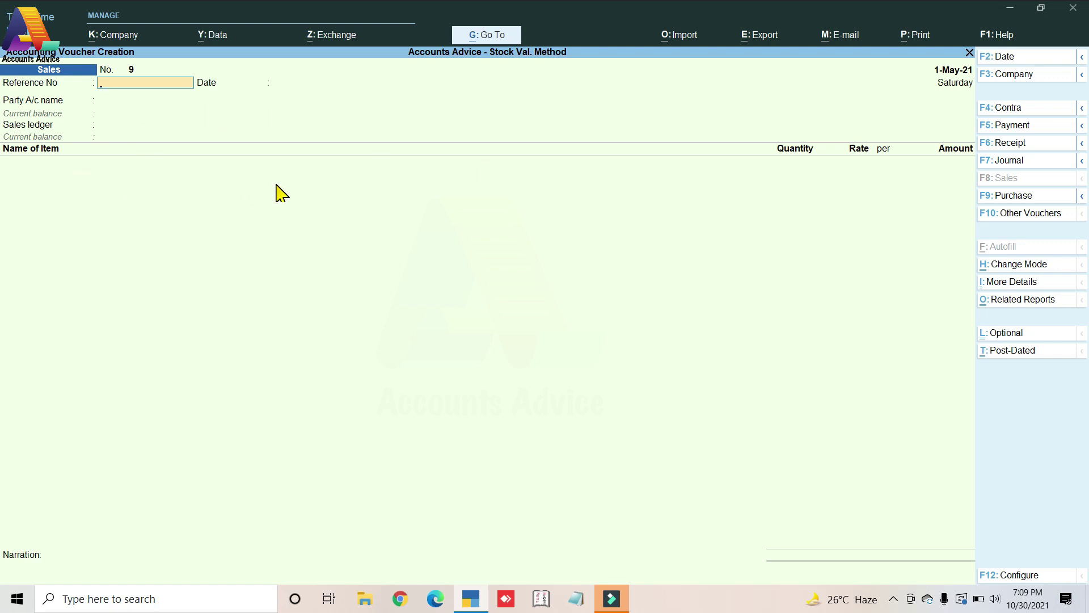
pyautogui.press('Return')
pyautogui.press('Return')
pyautogui.press('Down')
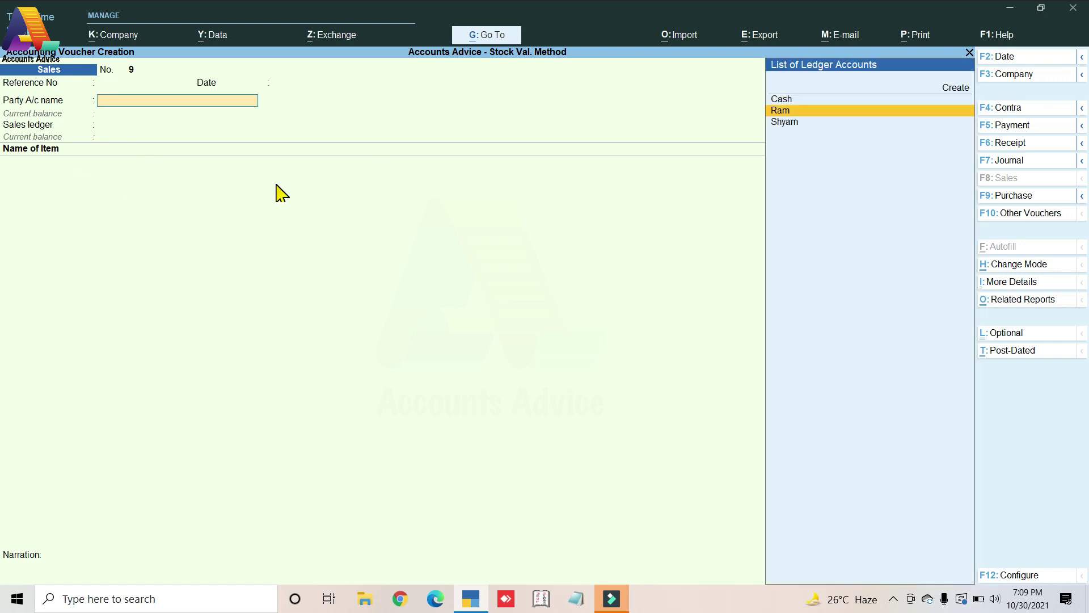
pyautogui.press('Return')
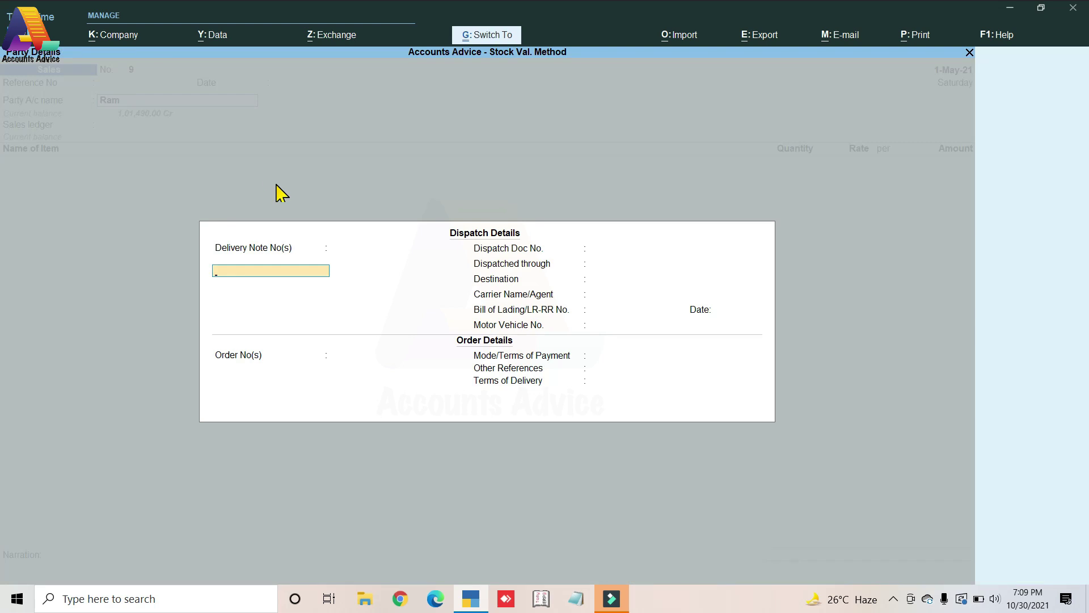
pyautogui.hotkey('ctrl', 'a')
pyautogui.hotkey('ctrl', 'a')
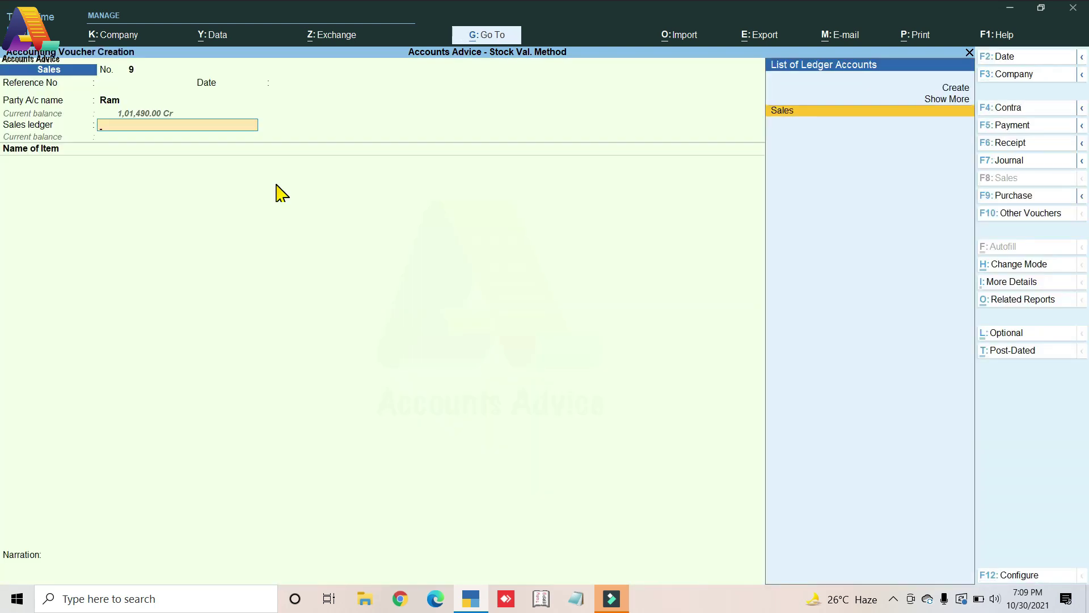
# Step: Choose the Sales ledger and add the item Monthly.Avg.Cost with quantity 1 nos at a rate of 200.00
pyautogui.press('Return')
pyautogui.press('Return')
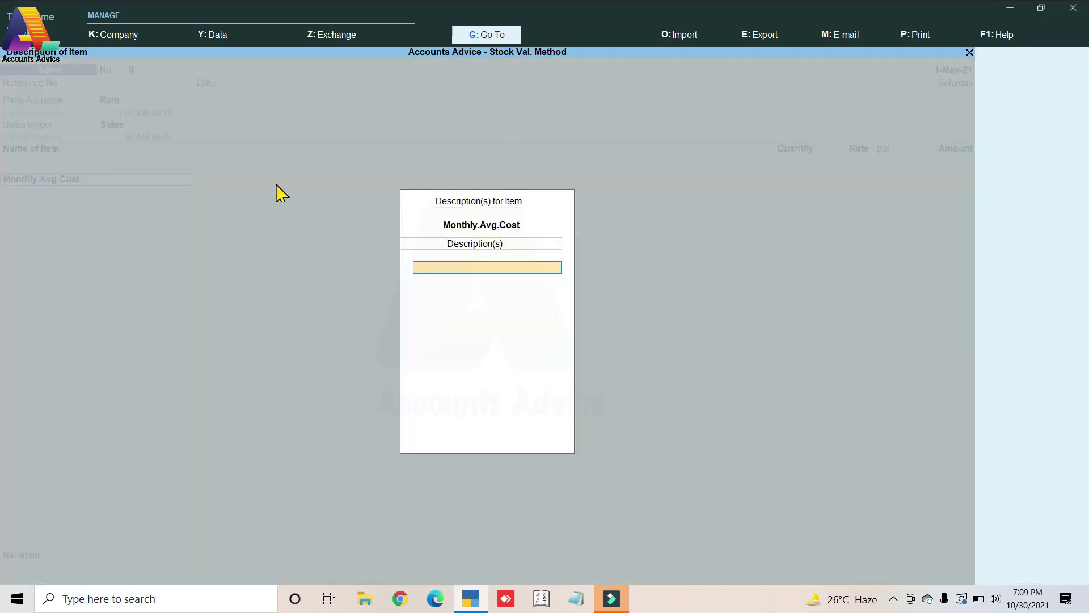
pyautogui.press('Return')
pyautogui.write('1')
pyautogui.press('Return')
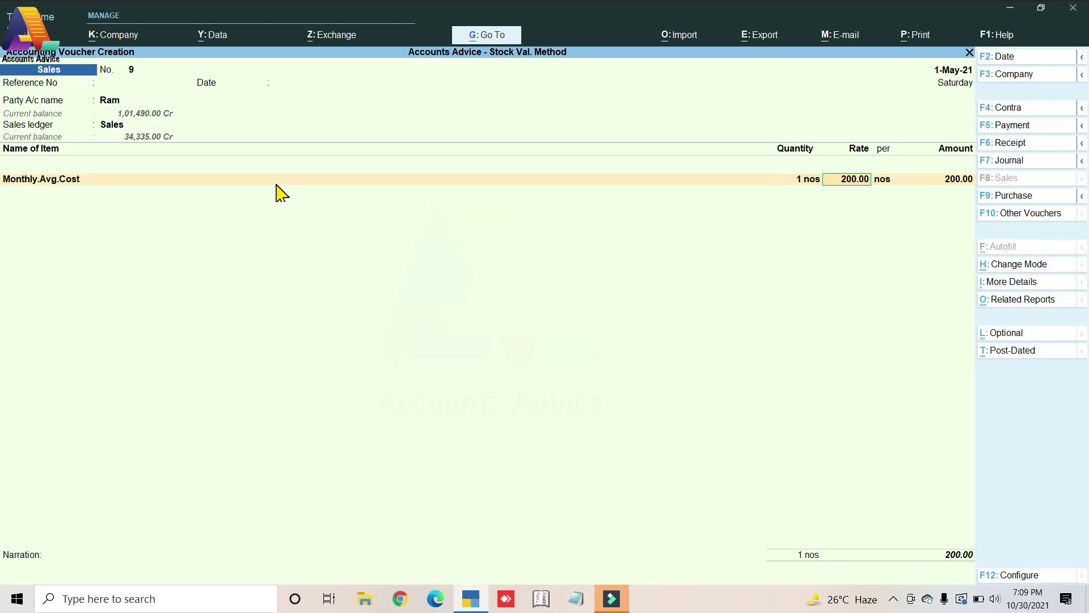
pyautogui.press('Return')
pyautogui.press('Return')
pyautogui.press('Return')
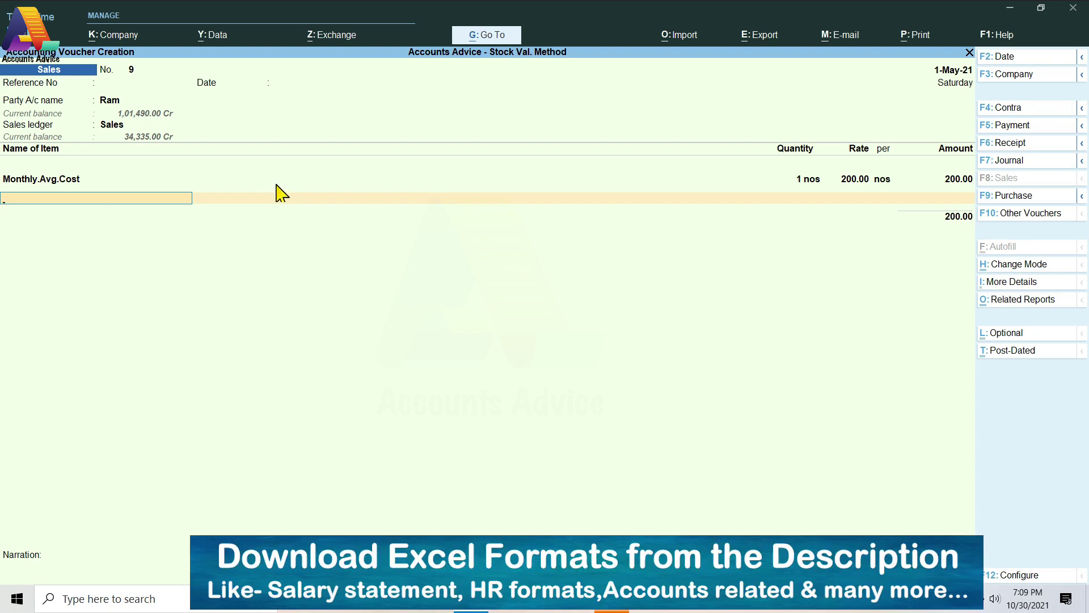
# Step: Open the Profit & Loss A/c through Go To while keeping the unsaved sales voucher open
pyautogui.click(489, 40)
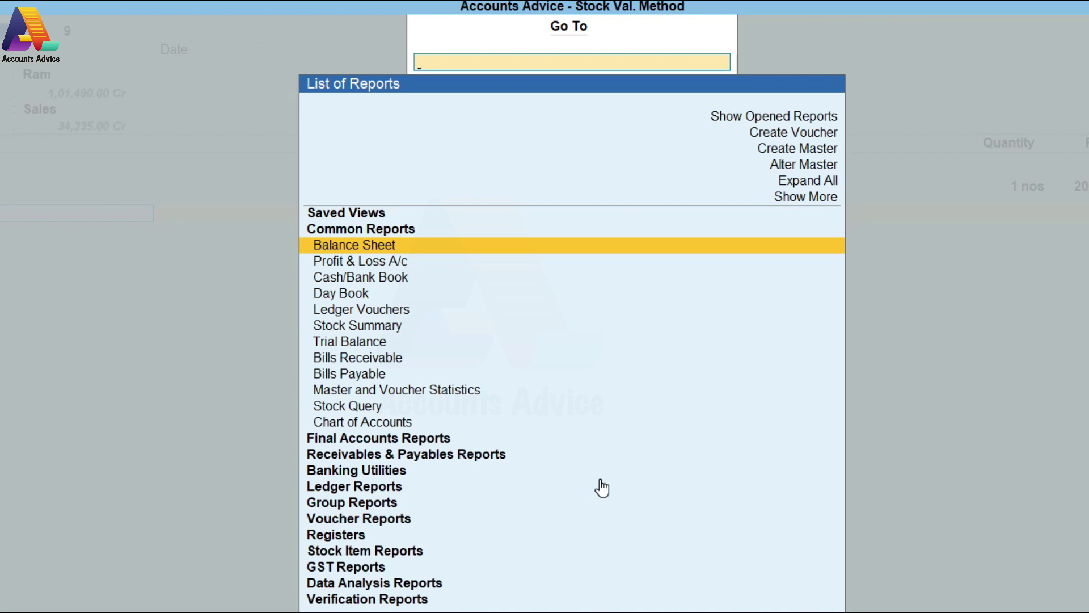
pyautogui.press('Down')
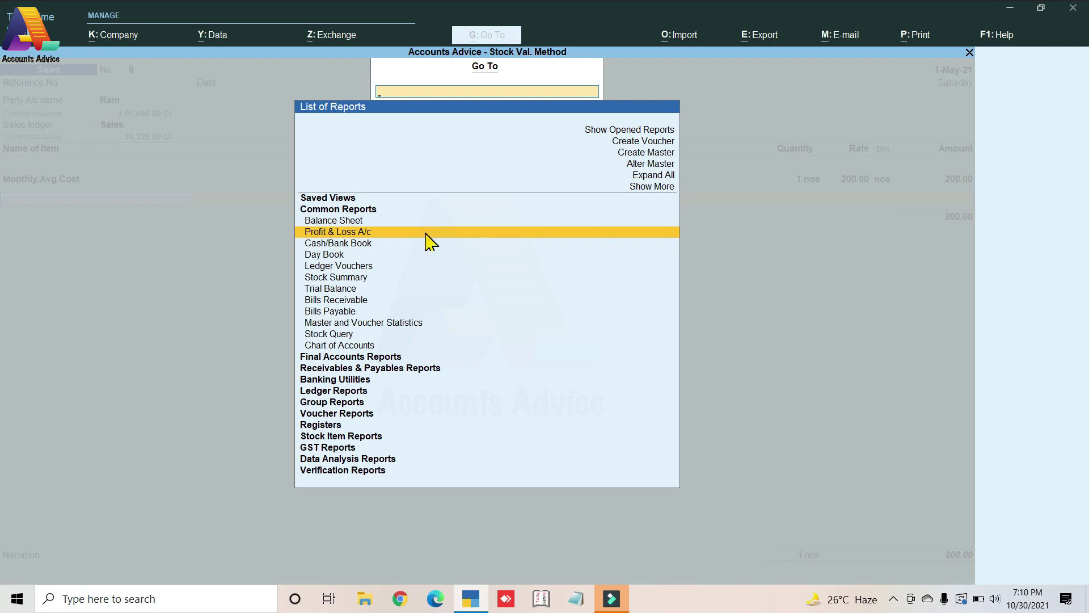
pyautogui.click(425, 233)
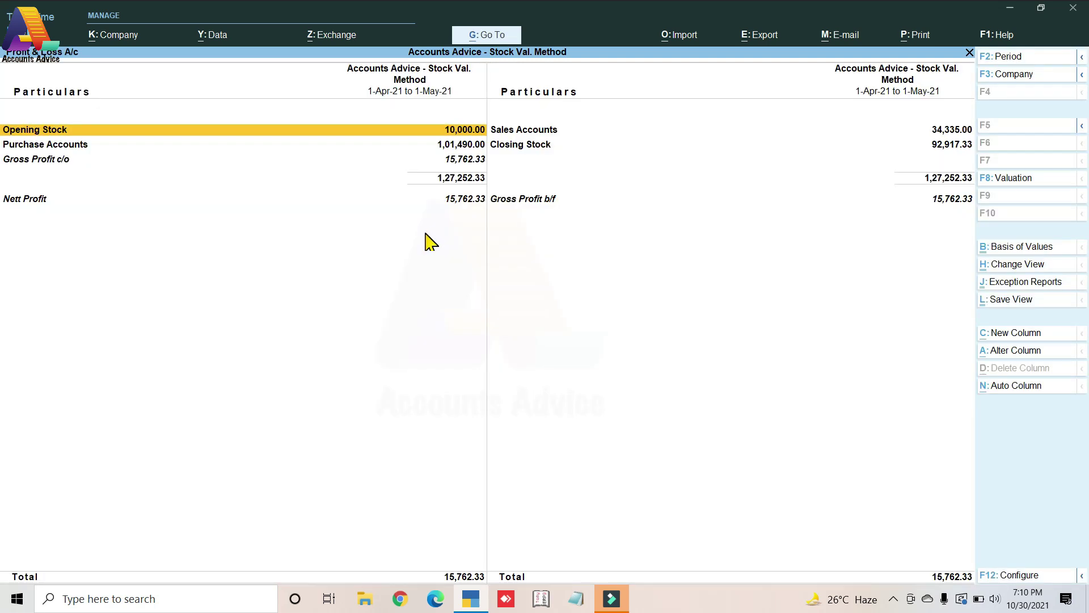
# Step: Preview the printout of the Profit & Loss A/c and return to the report
pyautogui.press('ctrl')
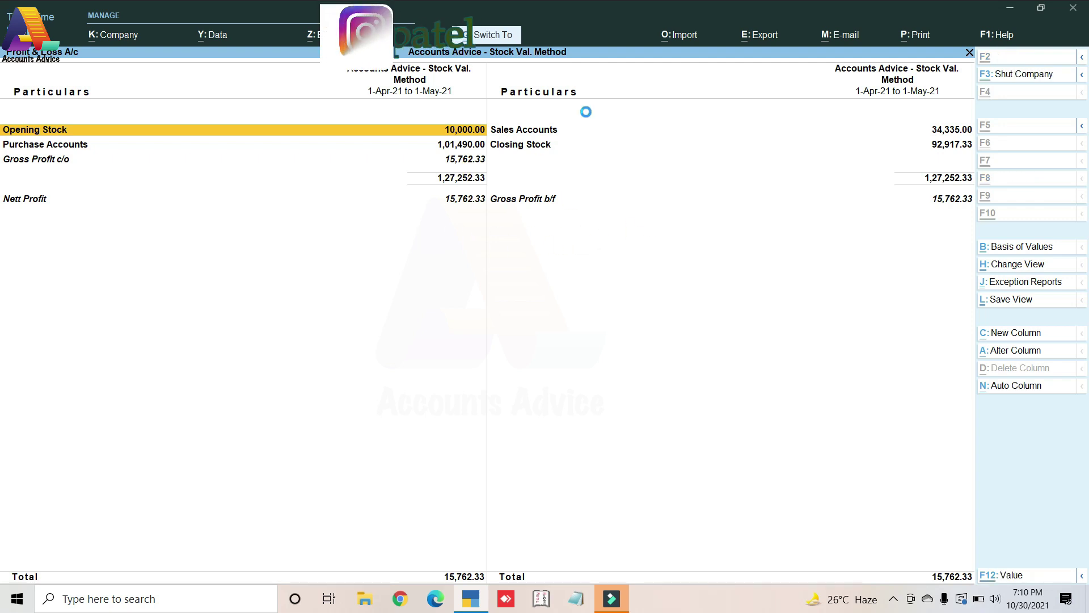
pyautogui.hotkey('ctrl', 'p')
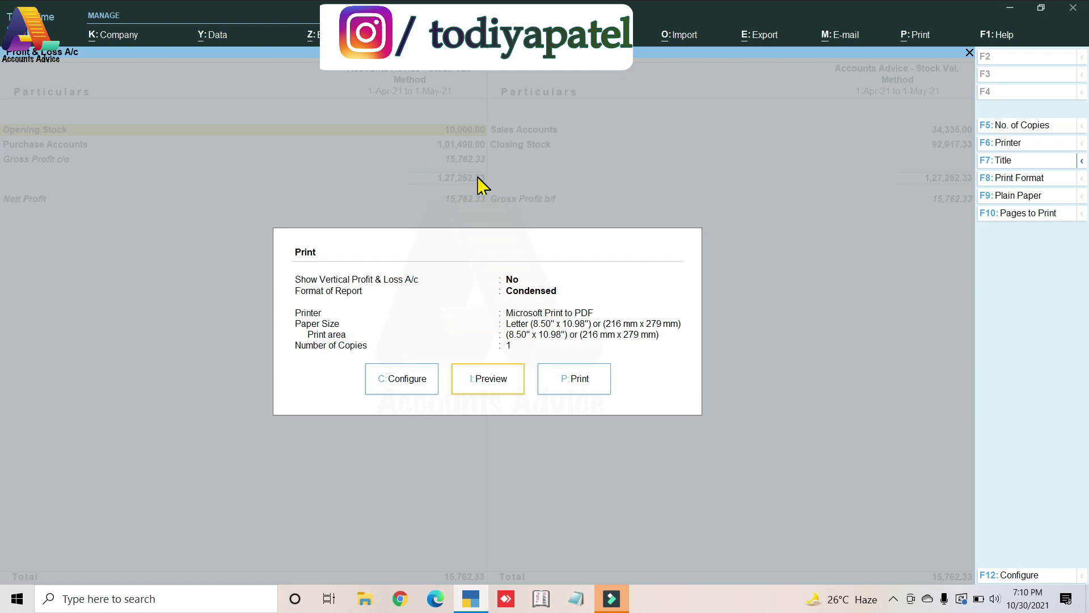
pyautogui.click(476, 390)
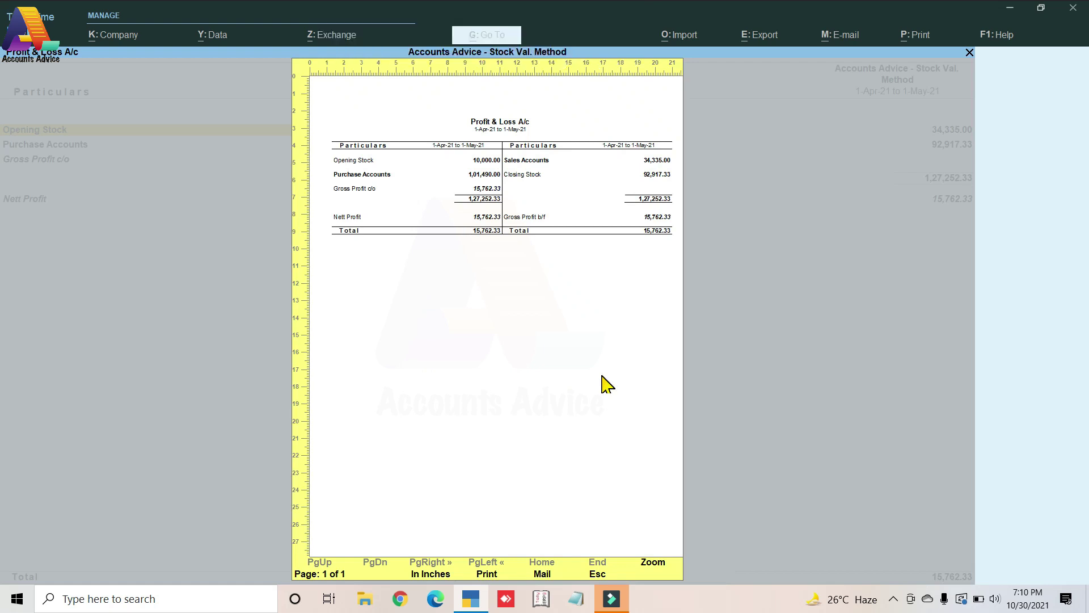
pyautogui.press('Escape')
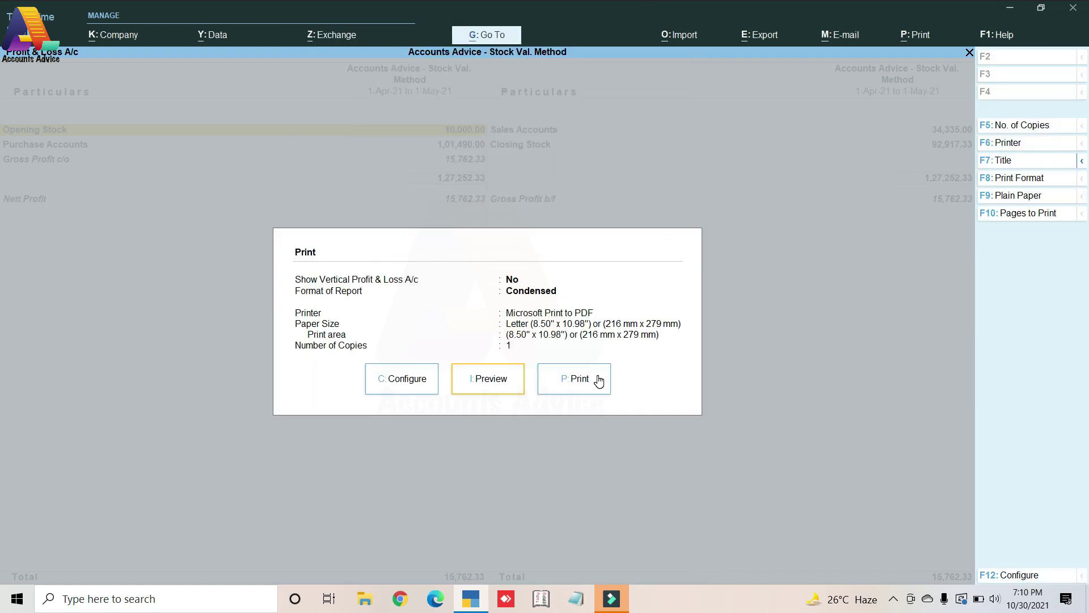
pyautogui.click(598, 380)
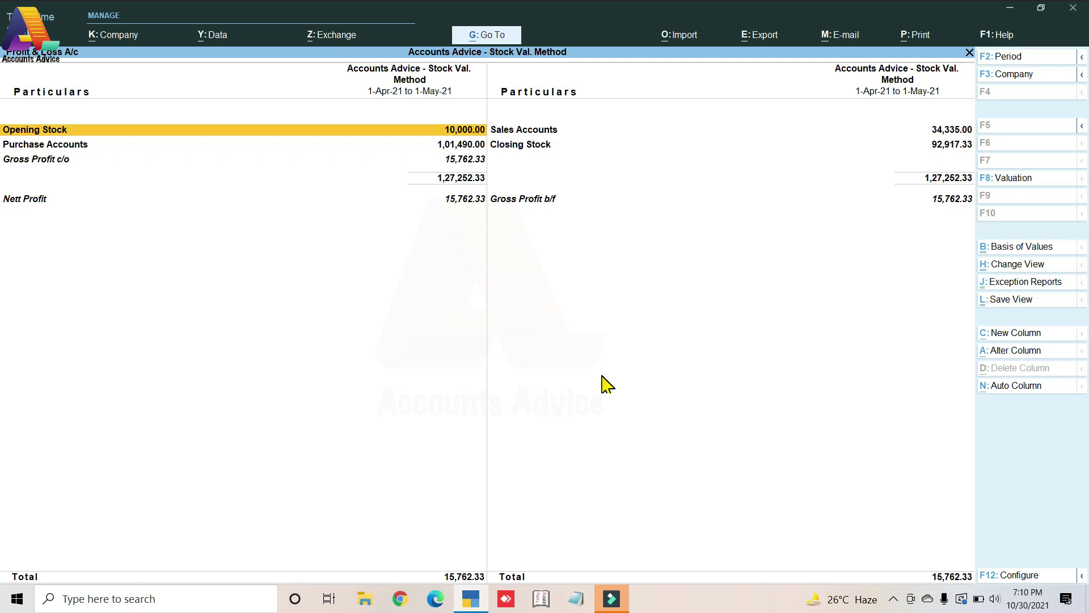
# Step: View the Balance Sheet through Go To and return to the unsaved sales voucher
pyautogui.click(486, 38)
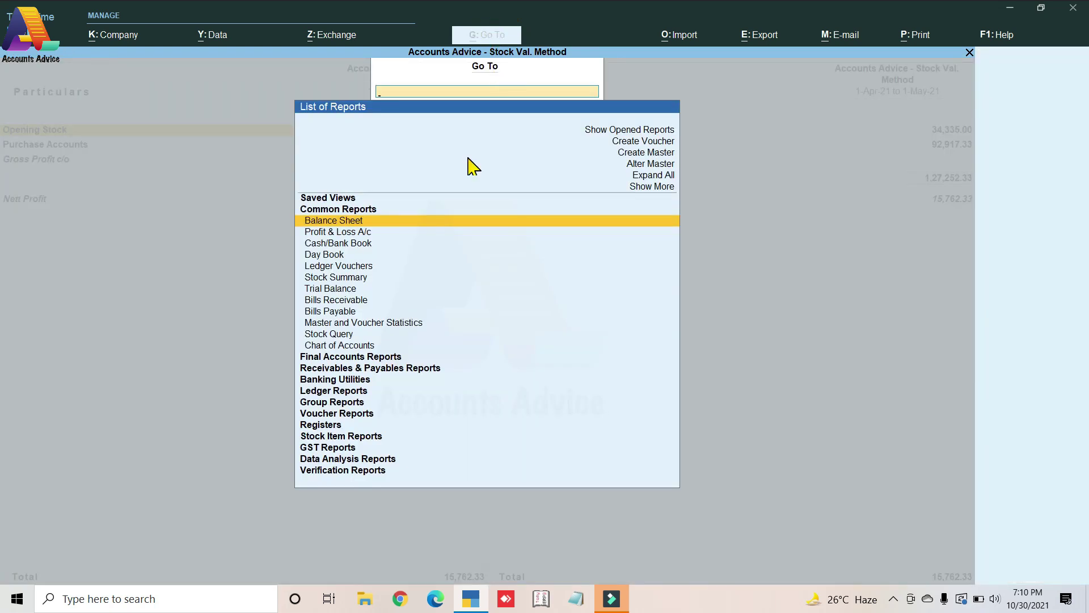
pyautogui.press('Return')
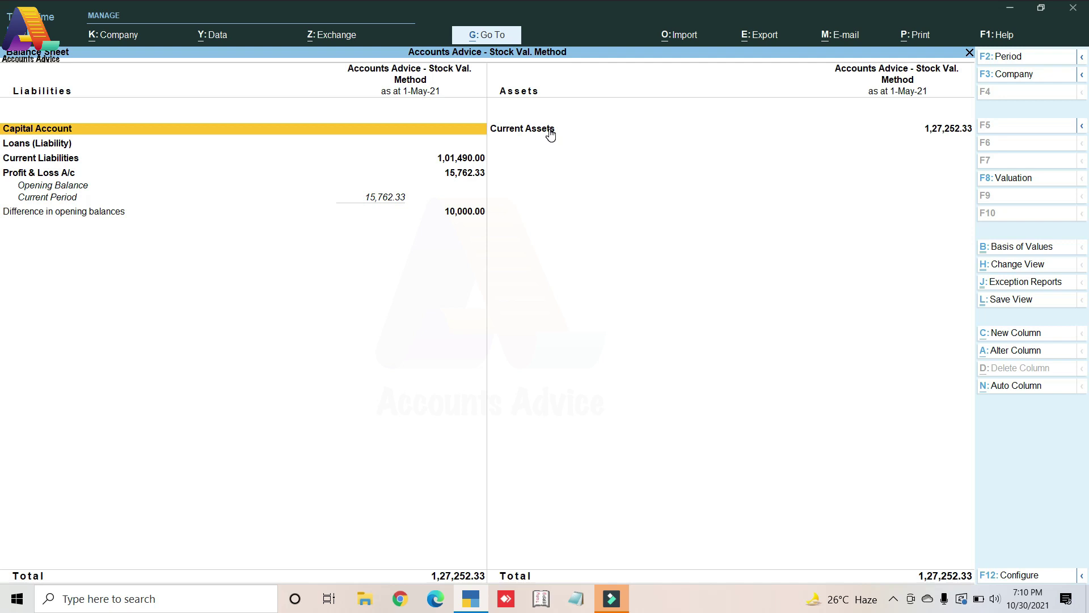
pyautogui.press('Down')
pyautogui.press('Down')
pyautogui.press('Down')
pyautogui.press('Return')
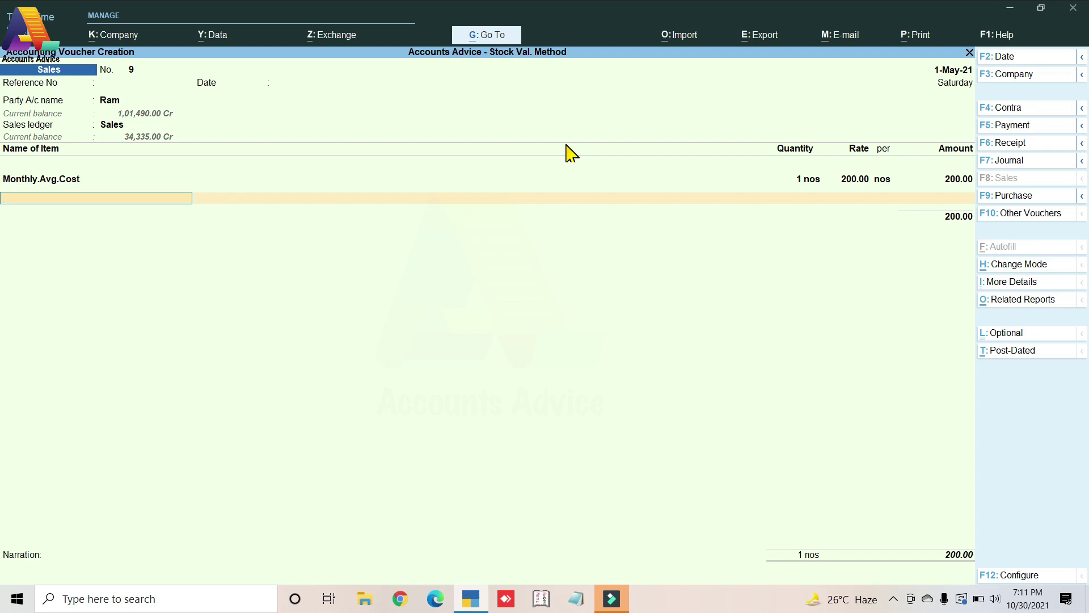
# Step: From the unsaved sales voucher, open the Balance Sheet and the Profit & Loss A/c in succession through Go To
pyautogui.hotkey('alt', 'g')
pyautogui.press('Return')
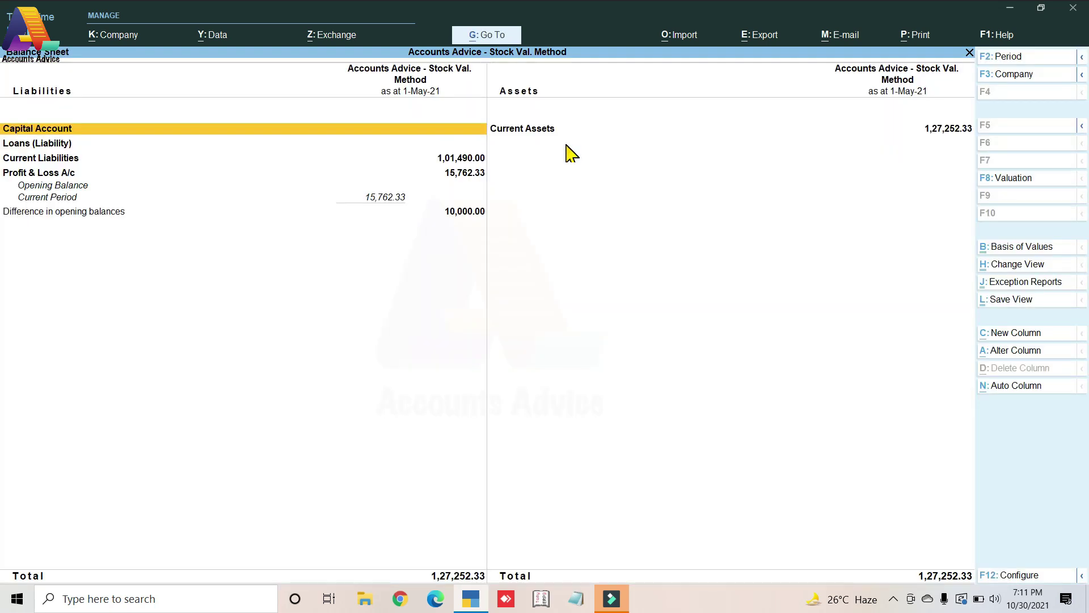
pyautogui.hotkey('alt', 'g')
pyautogui.press('Down')
pyautogui.press('Return')
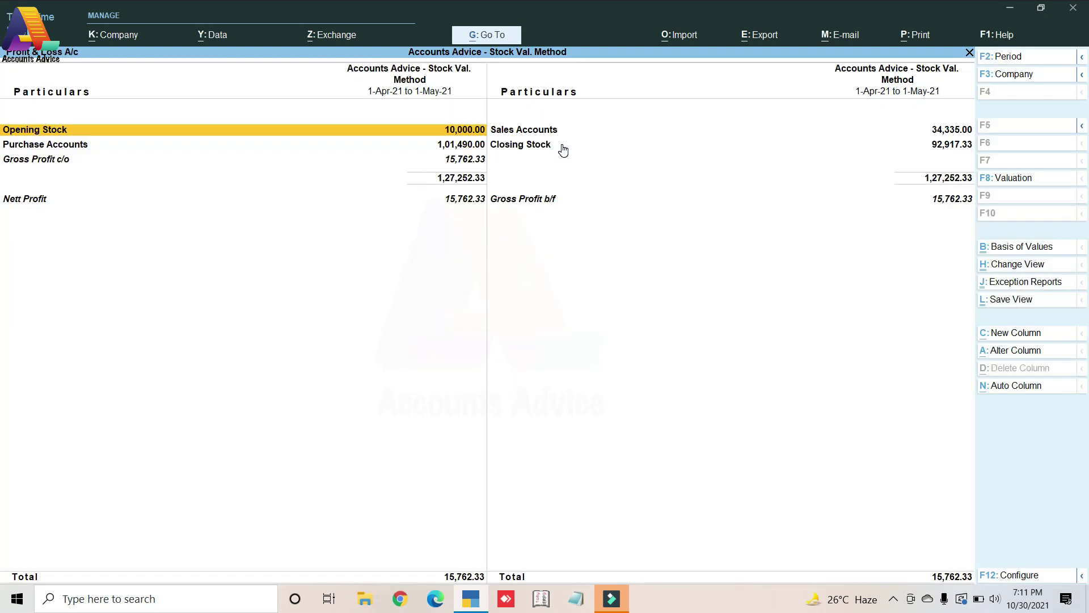
# Step: Show the opened reports in Go To and return to Accounting Voucher Creation - (Sales)
pyautogui.hotkey('alt', 'g')
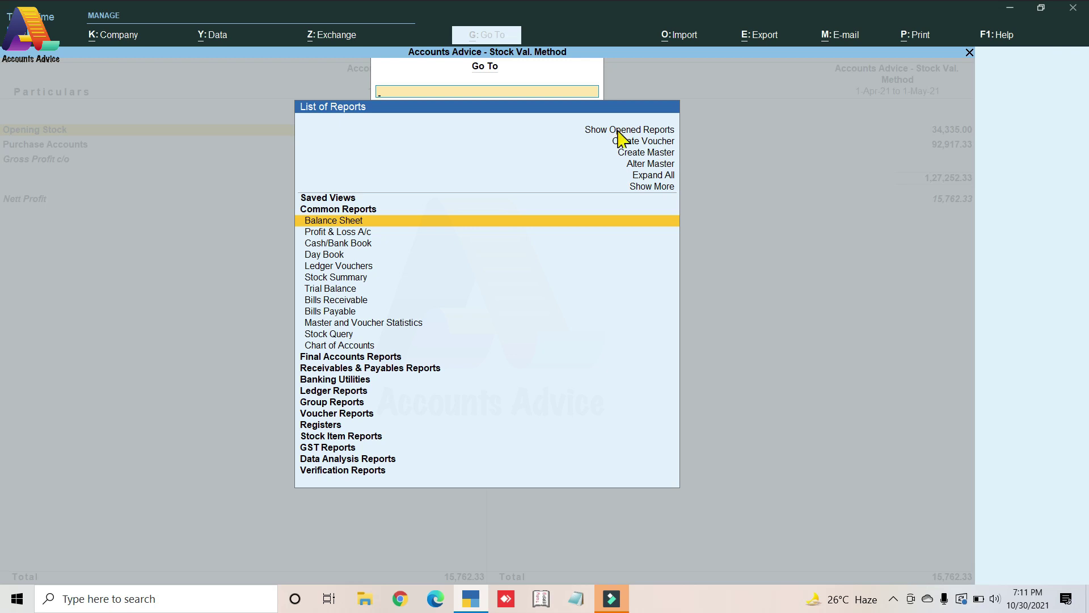
pyautogui.press('Up')
pyautogui.press('Up')
pyautogui.press('Up')
pyautogui.press('Up')
pyautogui.press('Up')
pyautogui.press('Up')
pyautogui.press('Up')
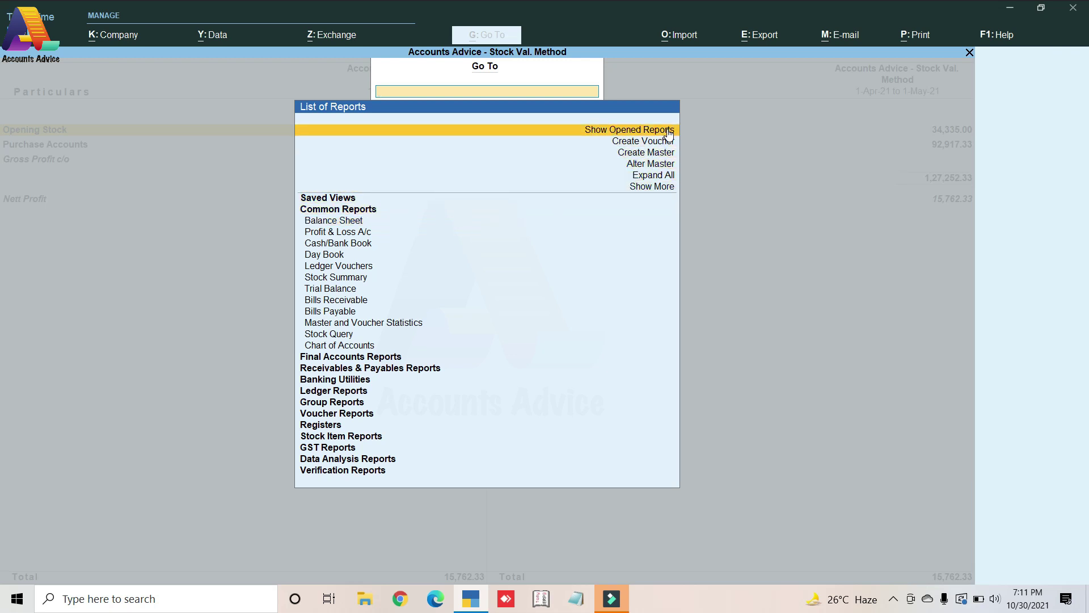
pyautogui.click(669, 132)
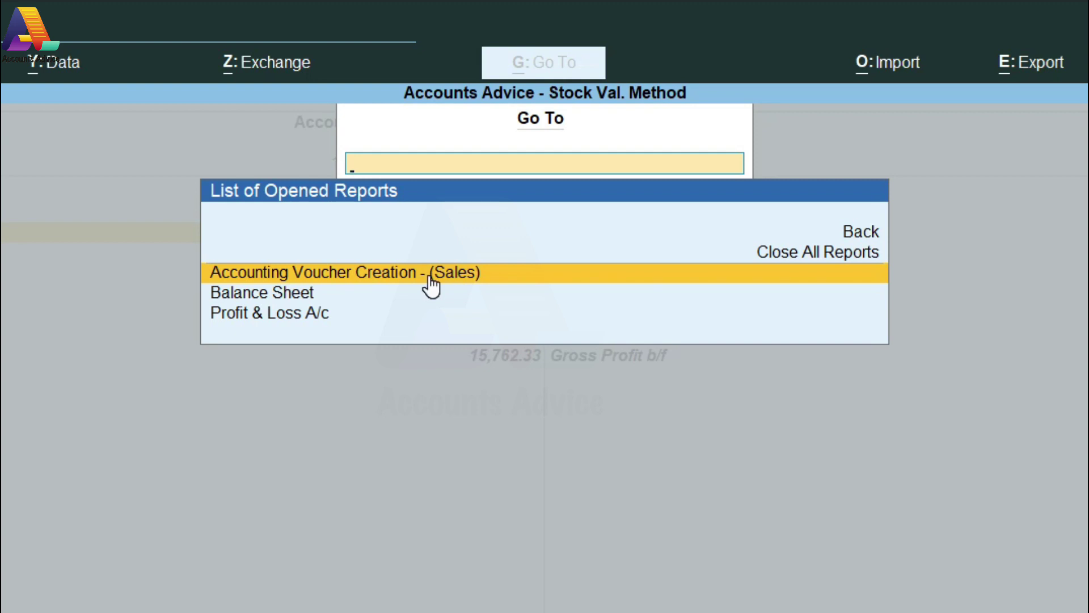
pyautogui.click(843, 262)
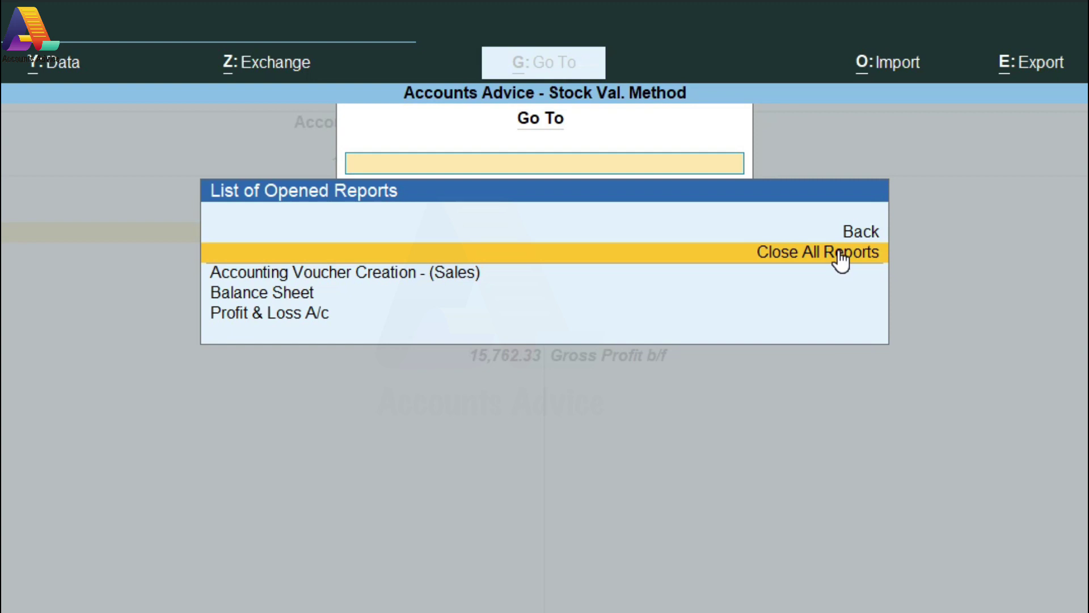
pyautogui.press('Down')
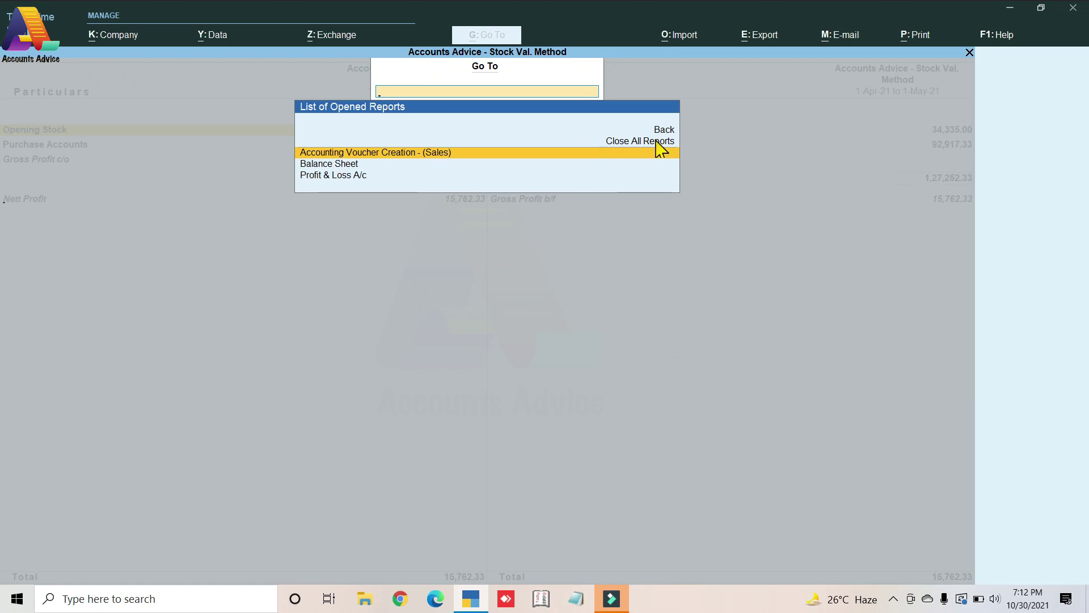
pyautogui.press('Return')
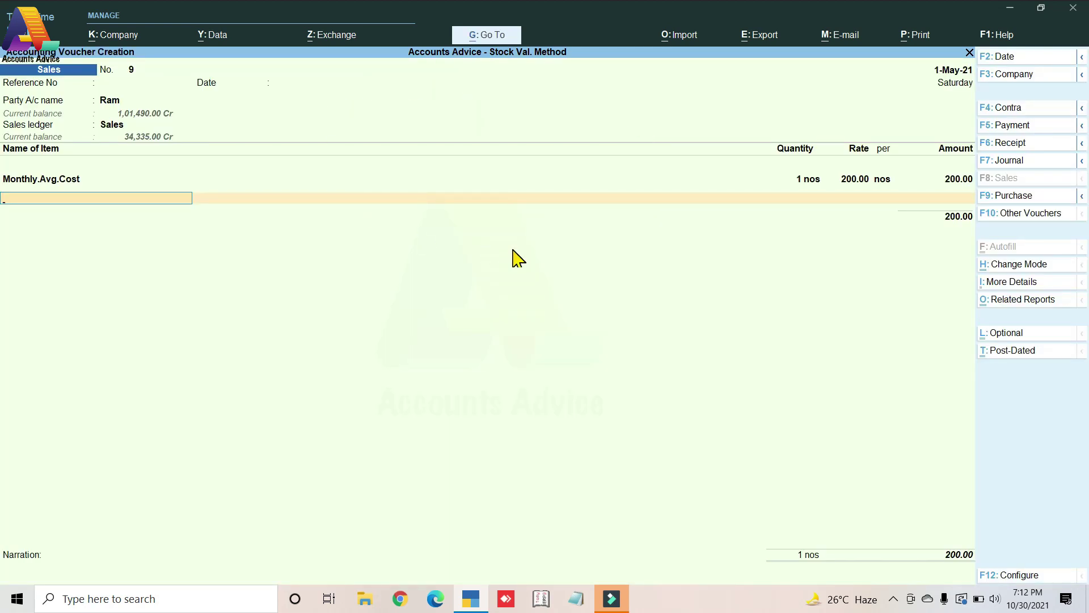
# Step: Finish the item list, accept the New Ref bill-wise allocation of 200.00 Dr, save the sales voucher and leave voucher creation
pyautogui.press('Return')
pyautogui.press('Return')
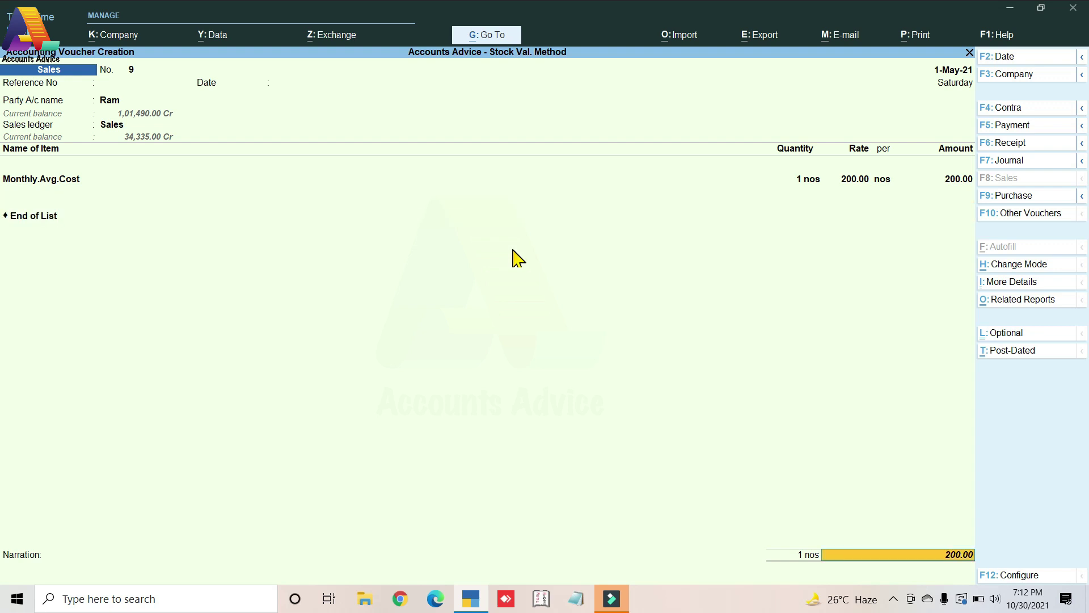
pyautogui.press('Return')
pyautogui.press('Return')
pyautogui.press('Return')
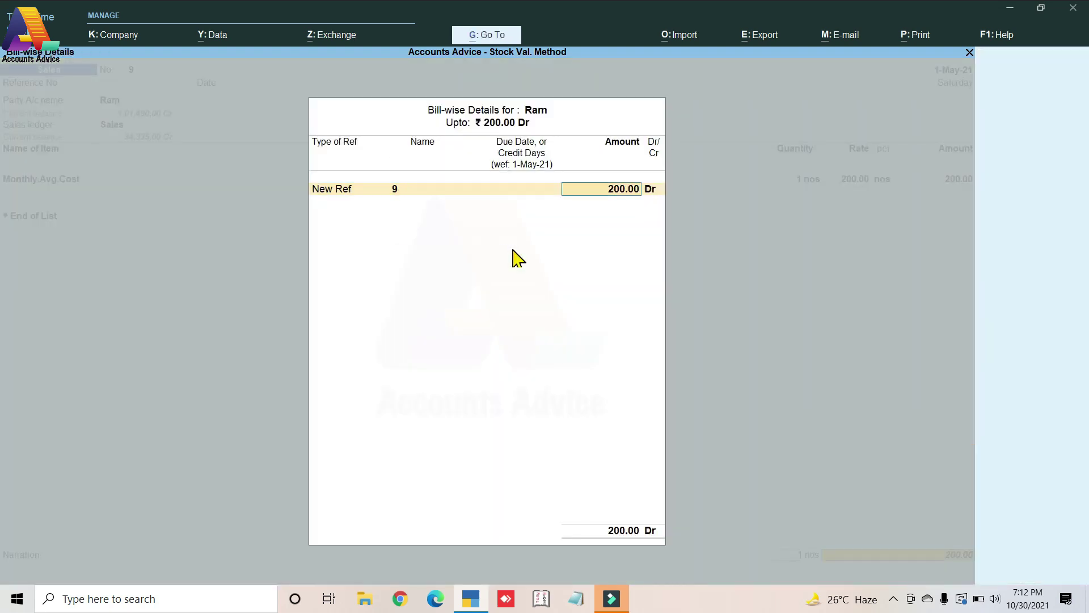
pyautogui.press('Return')
pyautogui.press('Return')
pyautogui.press('Return')
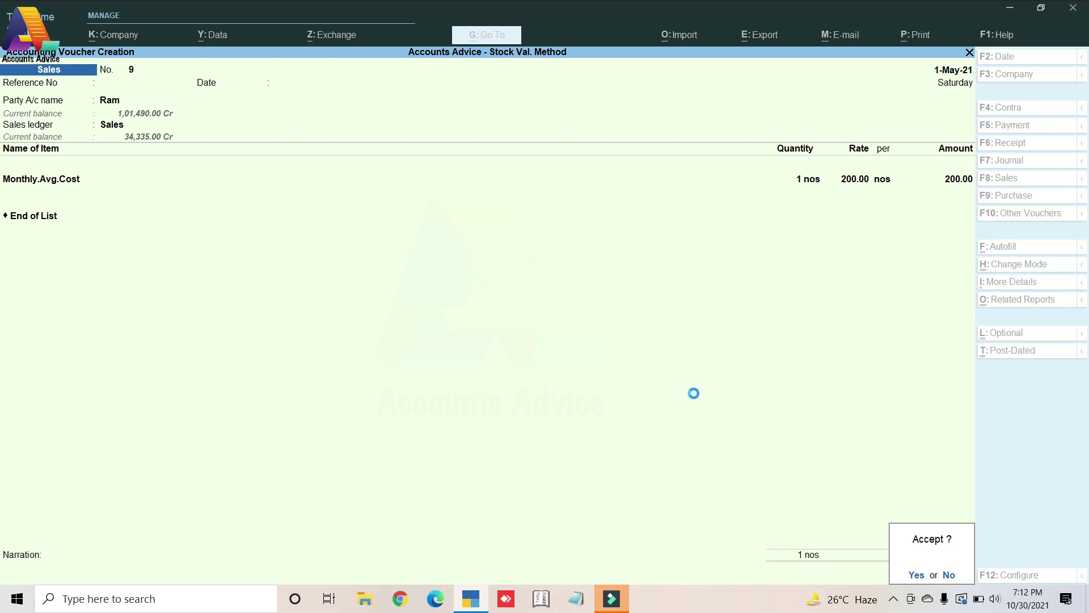
pyautogui.press('Return')
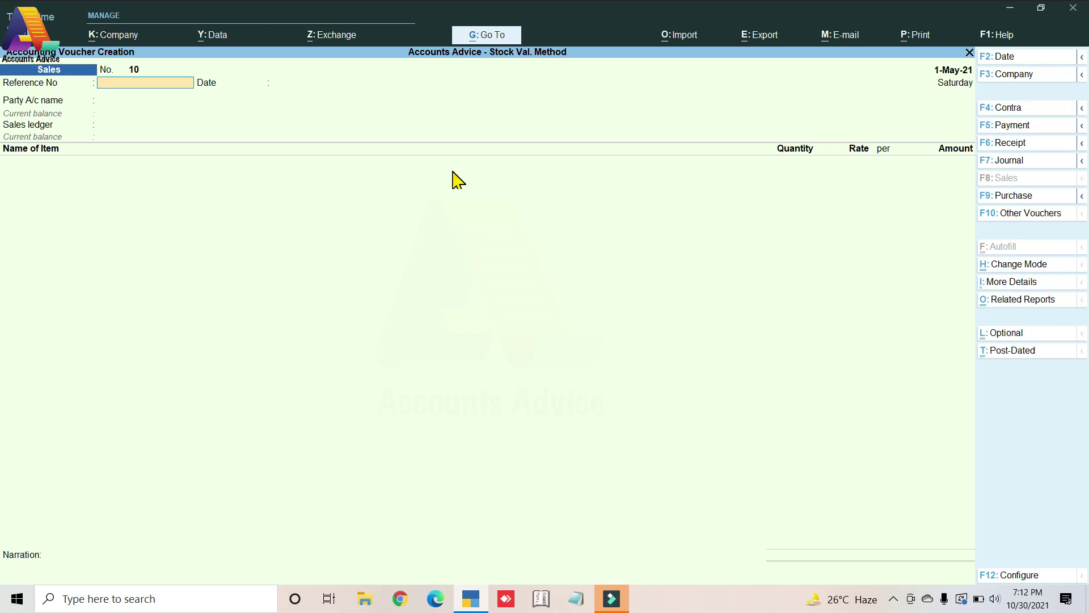
pyautogui.press('Escape')
pyautogui.press('y')
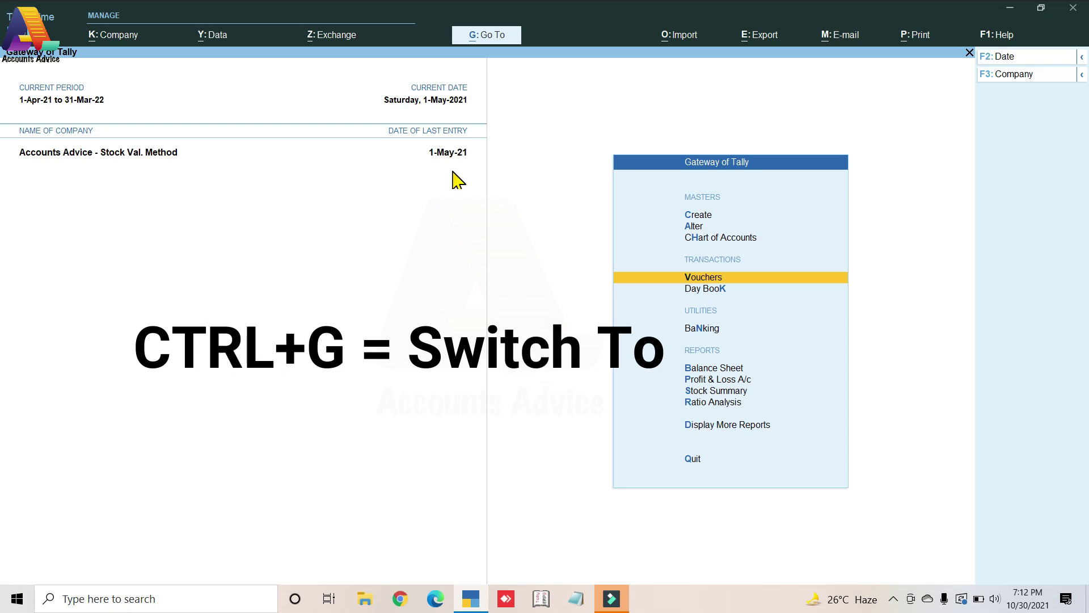
# Step: View the Switch To list of reports from the Gateway of Tally and close it
pyautogui.hotkey('ctrl', 'g')
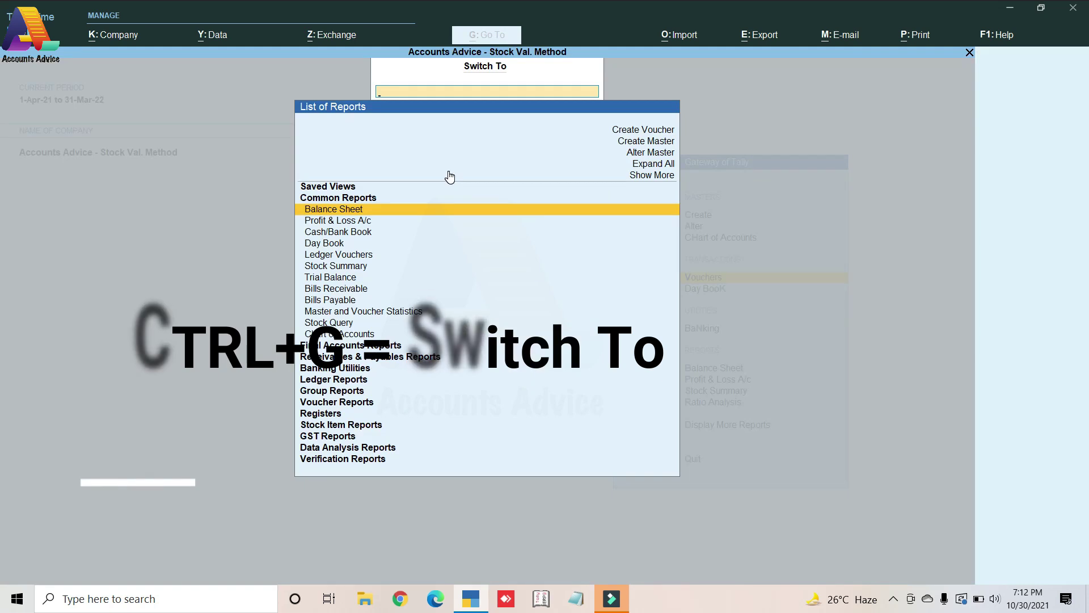
pyautogui.press('Escape')
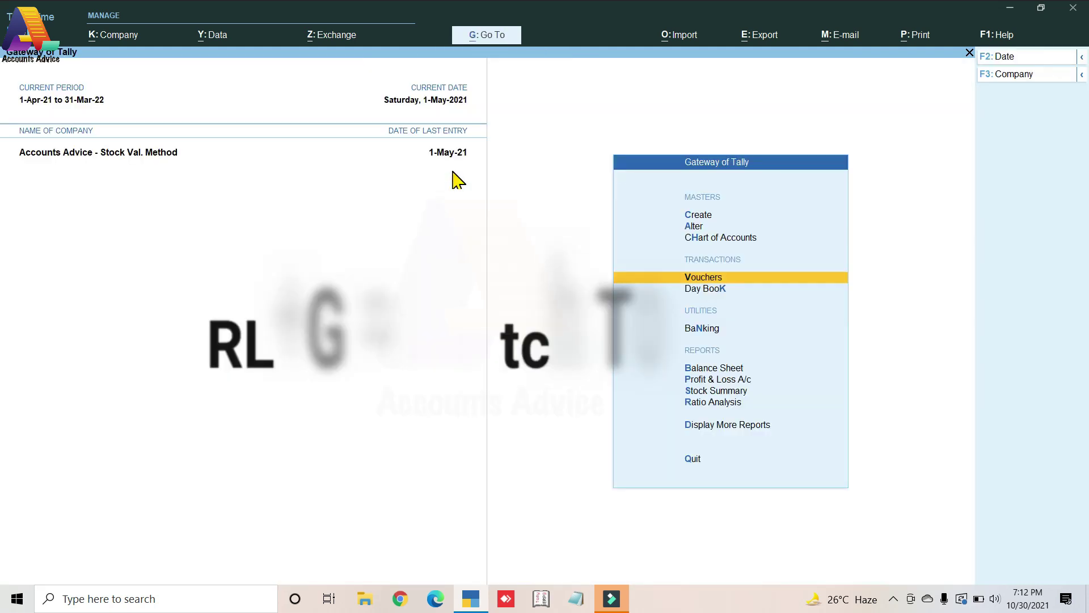
pyautogui.hotkey('ctrl', 'g')
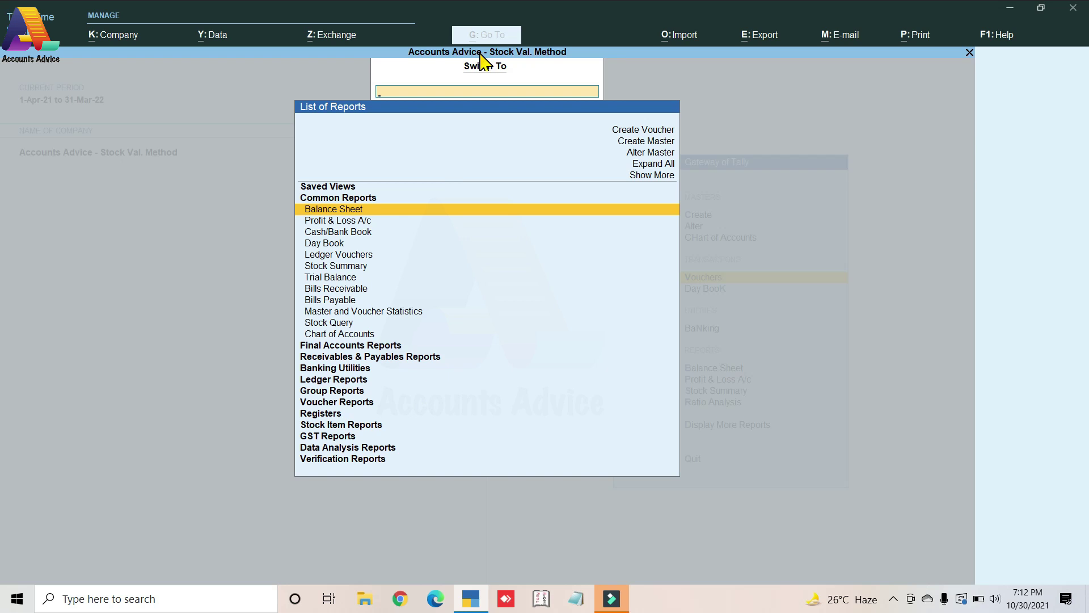
pyautogui.press('Escape')
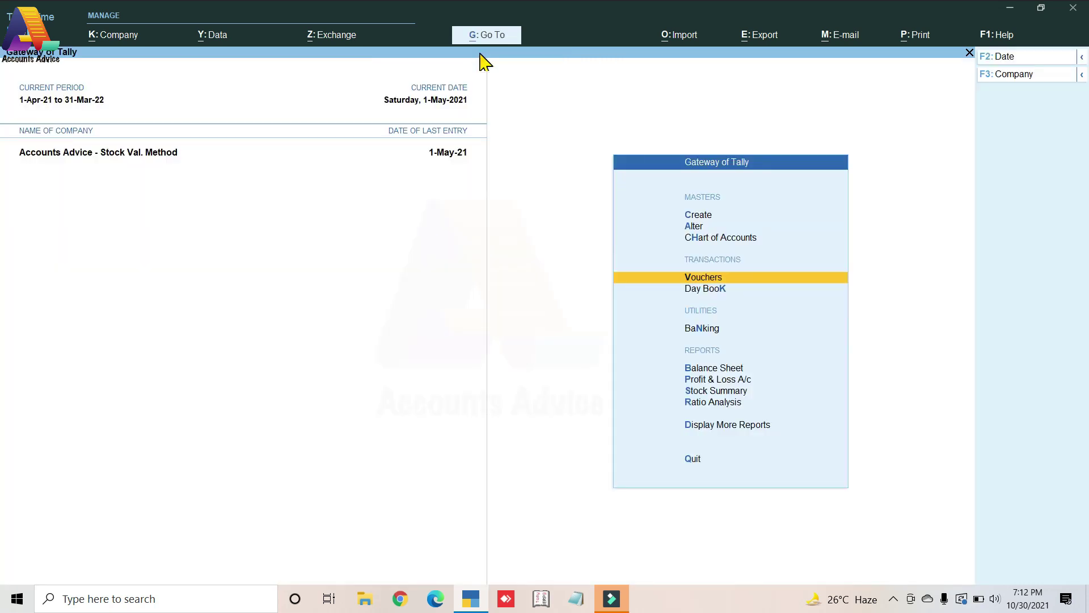
# Step: Open the Balance Sheet from the reports of the Gateway of Tally
pyautogui.press('Down')
pyautogui.press('Down')
pyautogui.press('Down')
pyautogui.press('Down')
pyautogui.press('Up')
pyautogui.press('Return')
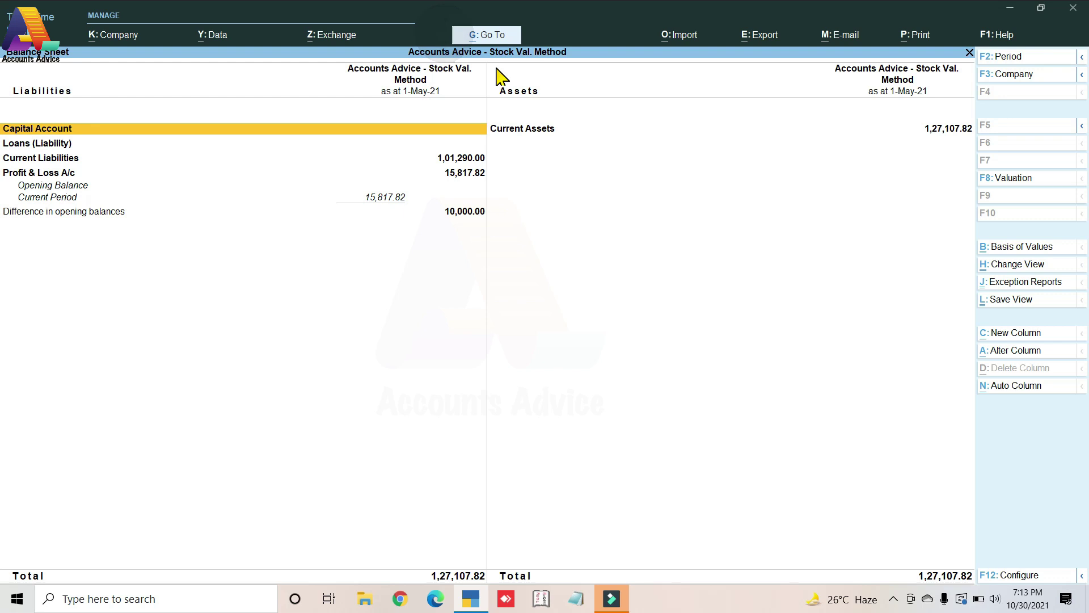
# Step: Bring up Switch To over the Balance Sheet and expand all report groups in its list
pyautogui.hotkey('alt', 'g')
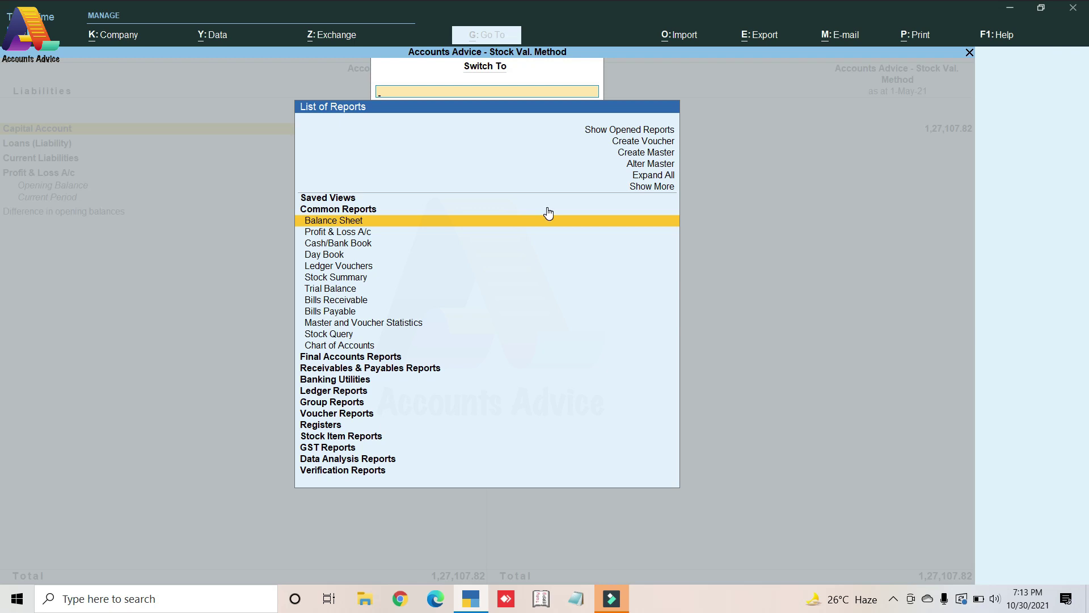
pyautogui.press('Up')
pyautogui.press('Up')
pyautogui.press('Up')
pyautogui.press('Up')
pyautogui.press('Up')
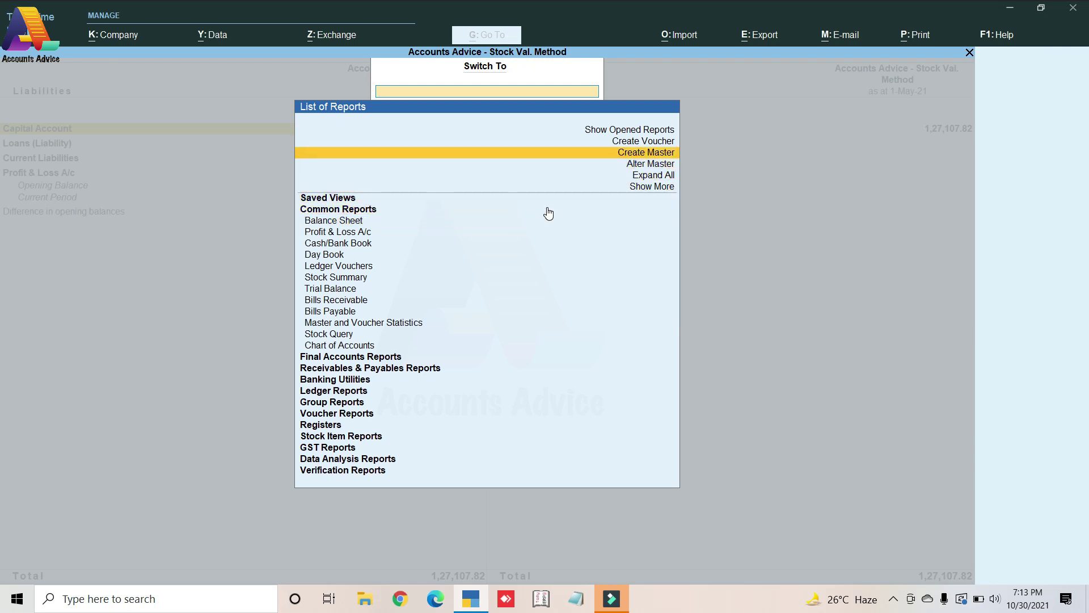
pyautogui.press('Down')
pyautogui.press('Down')
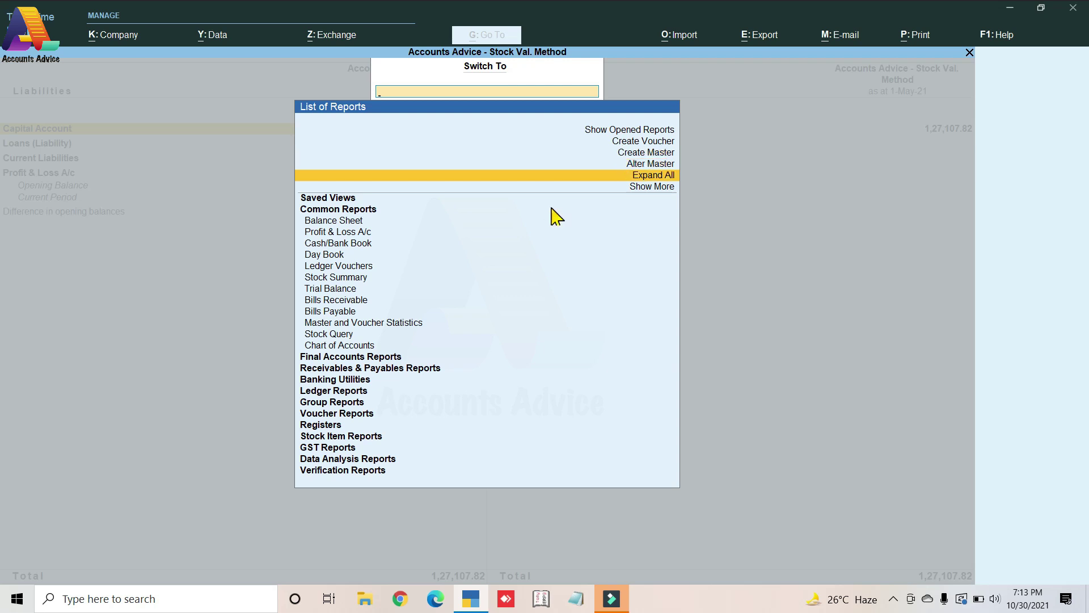
pyautogui.press('Return')
# Step: Examine the expanded list of reports down to Verification of Vouchers and back up to Show Opened Reports
pyautogui.press('Down')
pyautogui.press('Down')
pyautogui.press('Down')
pyautogui.press('Down')
pyautogui.press('Down')
pyautogui.press('Down')
pyautogui.press('Down')
pyautogui.press('Down')
pyautogui.press('Down')
pyautogui.press('Down')
pyautogui.press('Down')
pyautogui.press('Down')
pyautogui.press('Down')
pyautogui.press('Down')
pyautogui.press('Down')
pyautogui.press('Down')
pyautogui.press('Down')
pyautogui.press('Down')
pyautogui.press('Down')
pyautogui.press('Down')
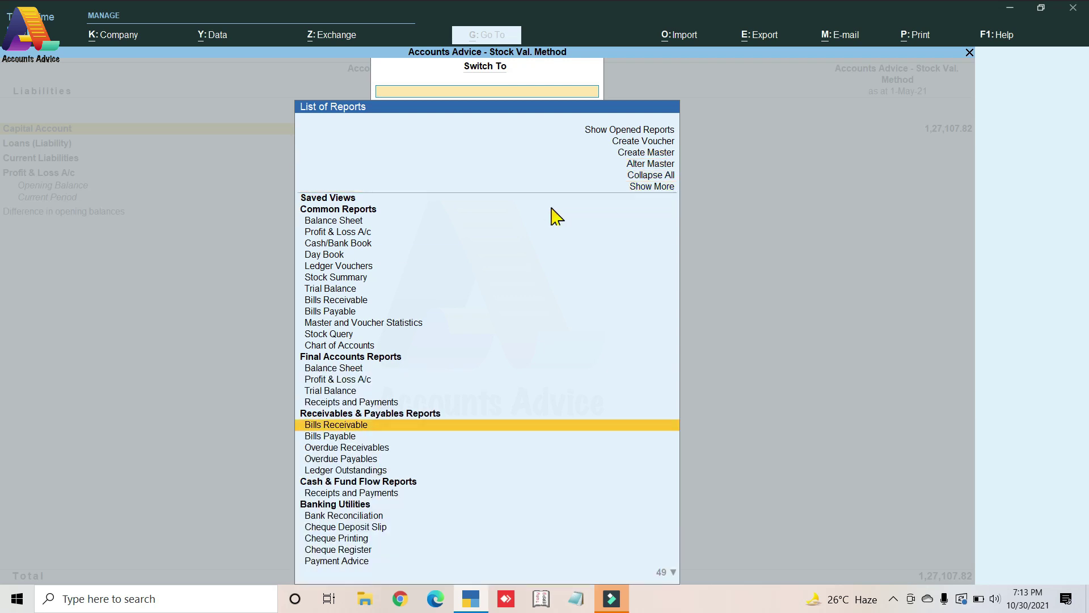
pyautogui.press('Down')
pyautogui.press('Down')
pyautogui.press('Down')
pyautogui.press('Down')
pyautogui.press('Down')
pyautogui.press('Down')
pyautogui.press('Down')
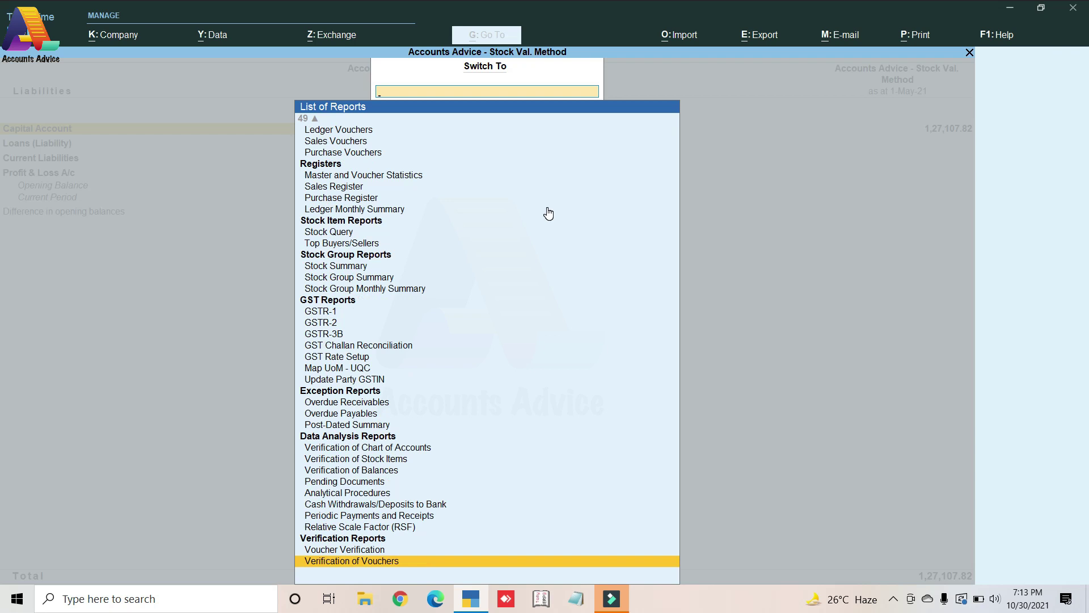
pyautogui.press('Up')
pyautogui.press('Up')
pyautogui.press('Up')
pyautogui.press('Up')
pyautogui.press('Up')
pyautogui.press('Up')
pyautogui.press('Up')
pyautogui.press('Up')
pyautogui.press('Up')
pyautogui.press('Up')
pyautogui.press('Up')
pyautogui.press('Up')
pyautogui.press('Up')
pyautogui.press('Up')
pyautogui.press('Up')
pyautogui.press('Up')
pyautogui.press('Up')
pyautogui.press('Up')
pyautogui.press('Up')
pyautogui.press('Up')
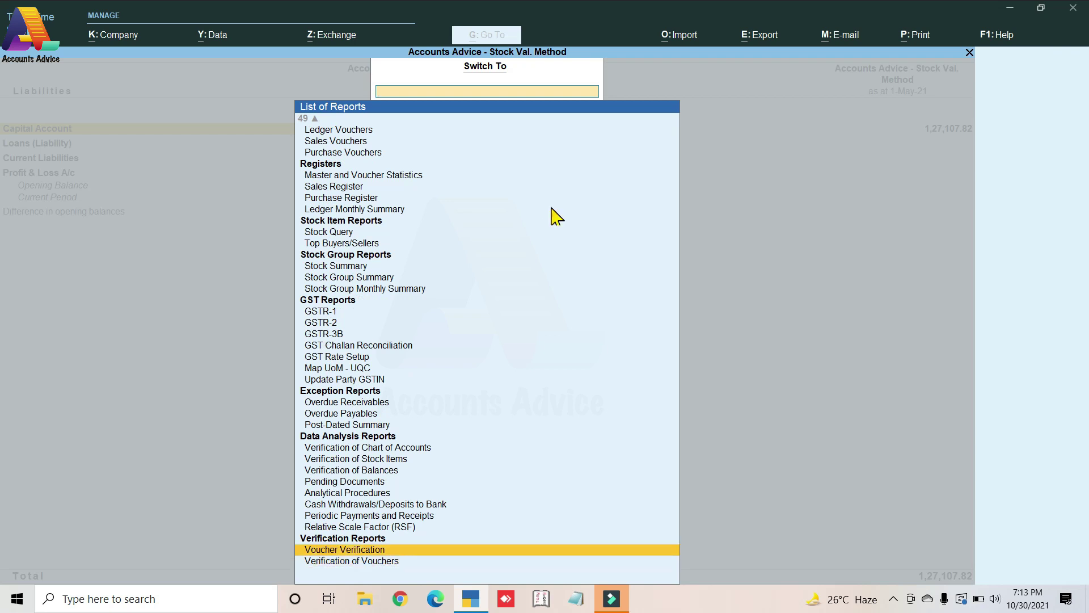
pyautogui.press('Up')
pyautogui.press('Up')
pyautogui.press('Up')
pyautogui.press('Up')
pyautogui.press('Up')
pyautogui.press('Up')
pyautogui.press('Up')
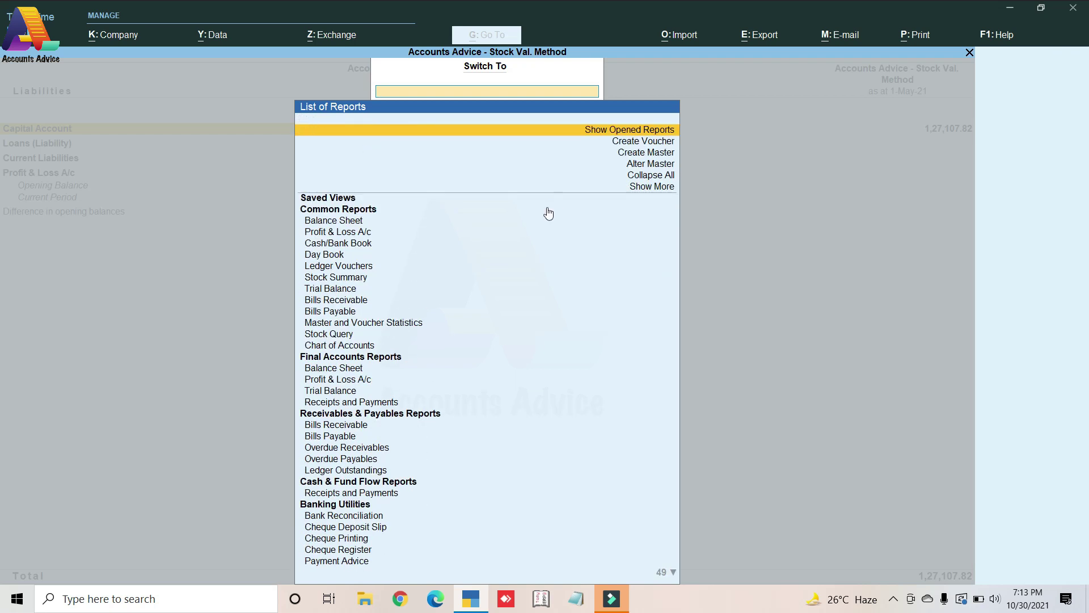
# Step: Collapse all report groups in the Switch To list
pyautogui.press('Down')
pyautogui.press('Down')
pyautogui.press('Down')
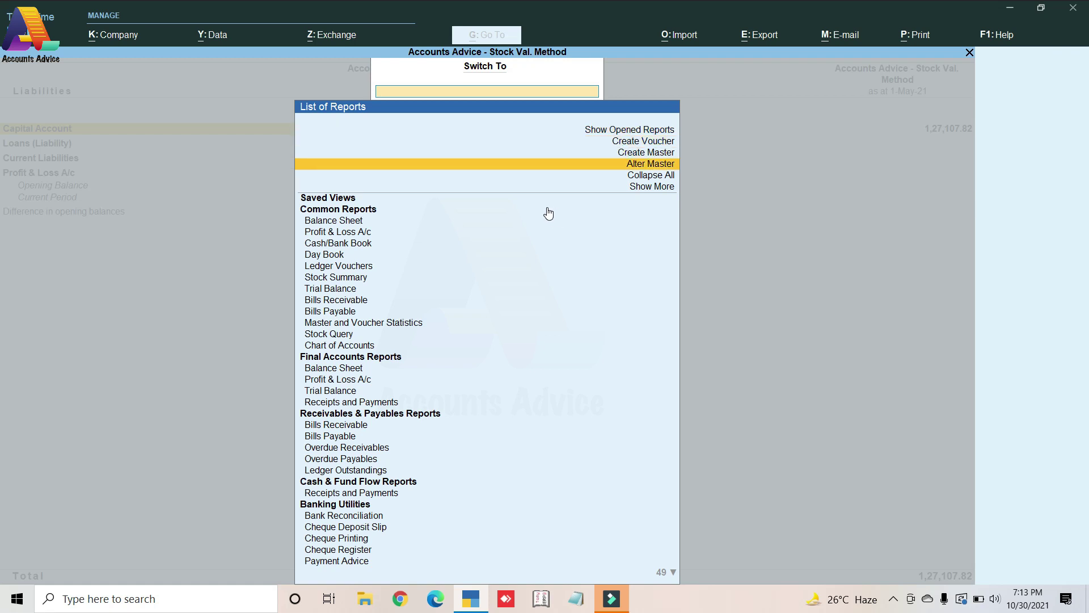
pyautogui.press('Down')
pyautogui.press('Return')
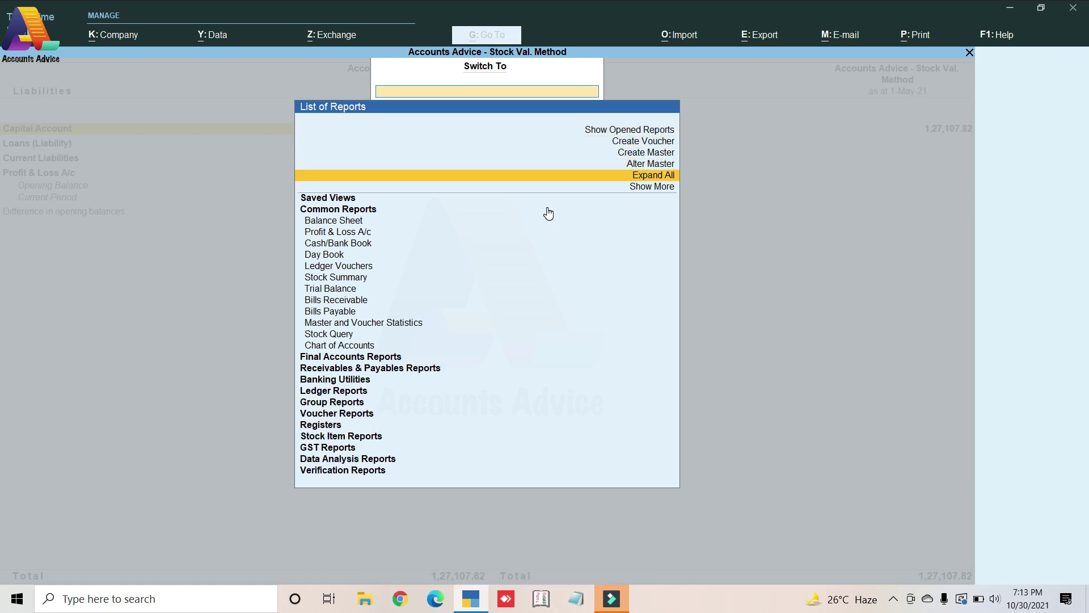
# Step: Switch from the Balance Sheet to the Cash/Bank Book common report
pyautogui.press('Down')
pyautogui.press('Down')
pyautogui.press('Down')
pyautogui.press('Down')
pyautogui.press('Down')
pyautogui.press('Down')
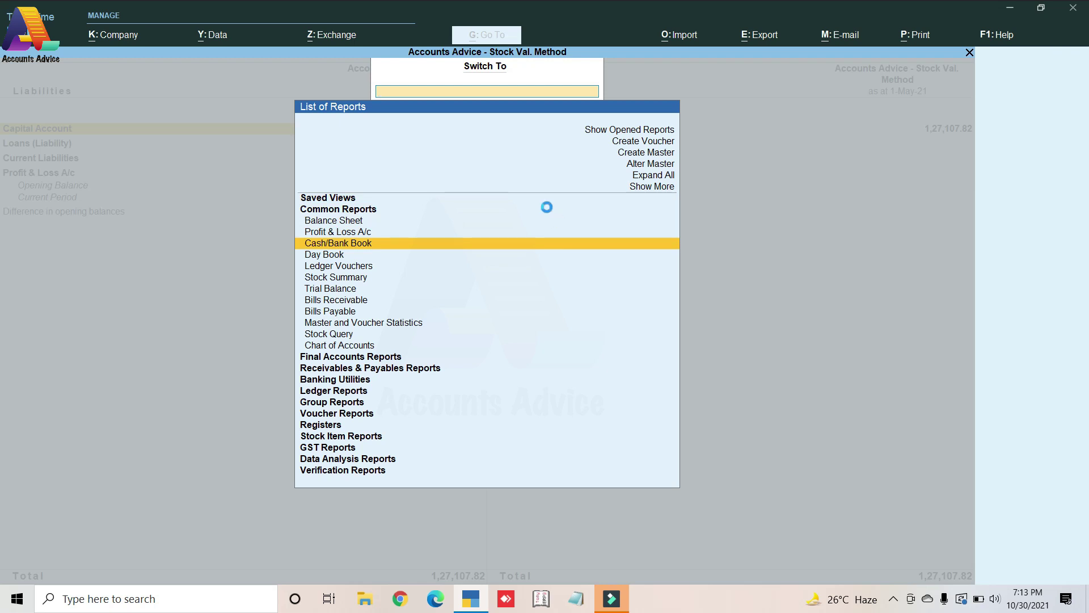
pyautogui.press('Return')
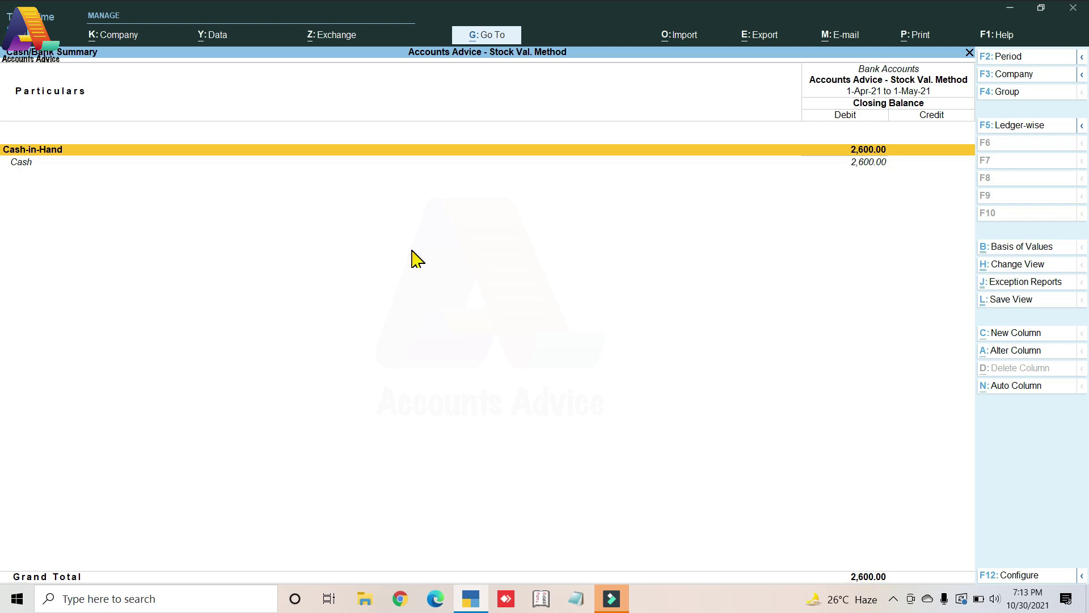
# Step: Show the opened reports in Go To from the Cash/Bank Summary, close the lists and return to the Gateway of Tally
pyautogui.hotkey('alt', 'g')
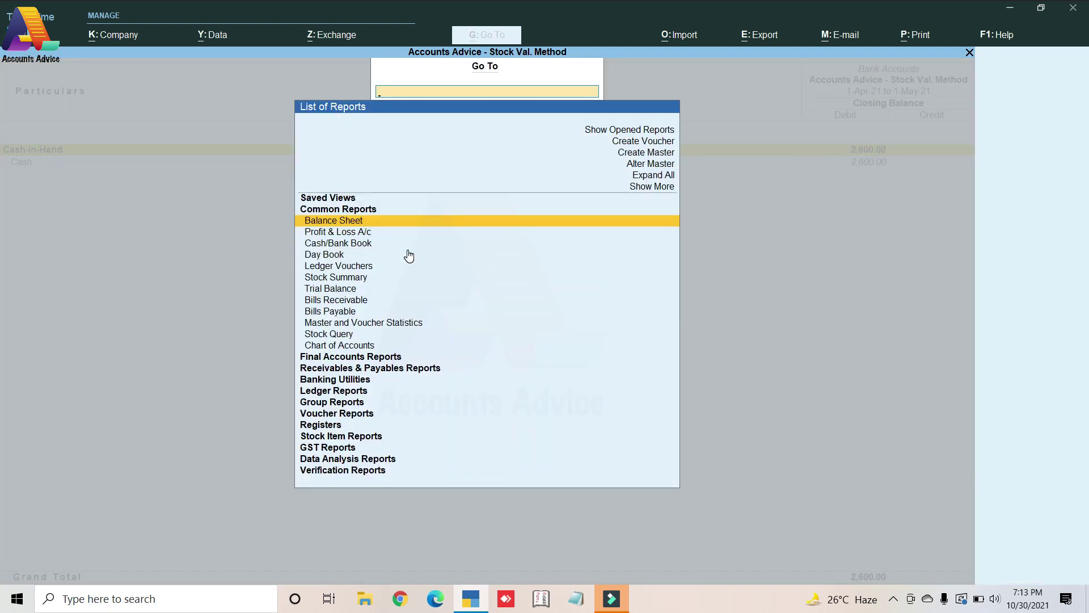
pyautogui.press('Up')
pyautogui.press('Up')
pyautogui.press('Up')
pyautogui.press('Up')
pyautogui.press('Up')
pyautogui.press('Up')
pyautogui.press('Return')
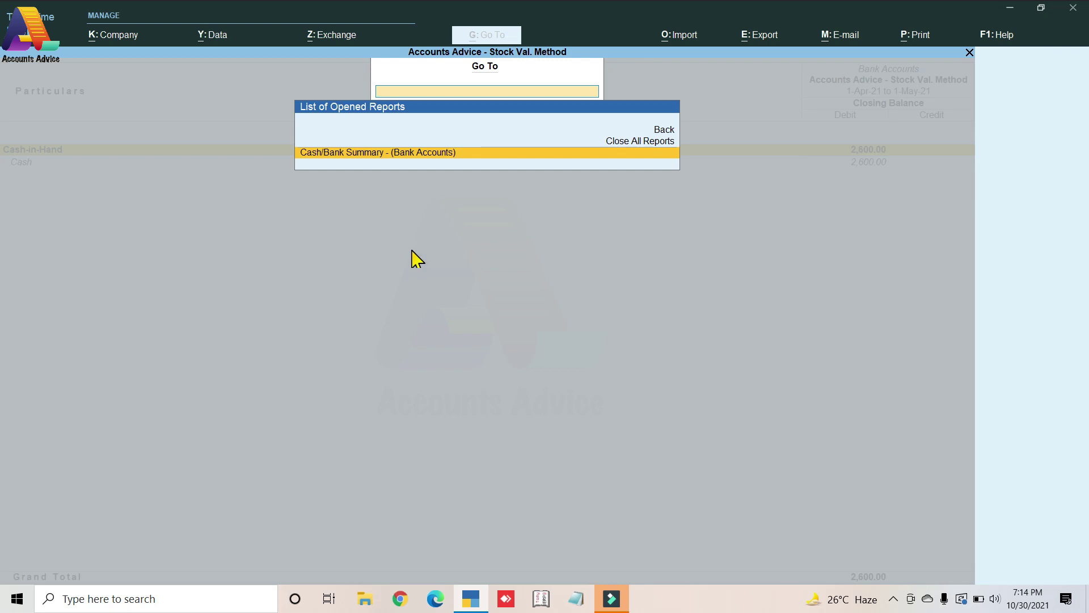
pyautogui.press('Escape')
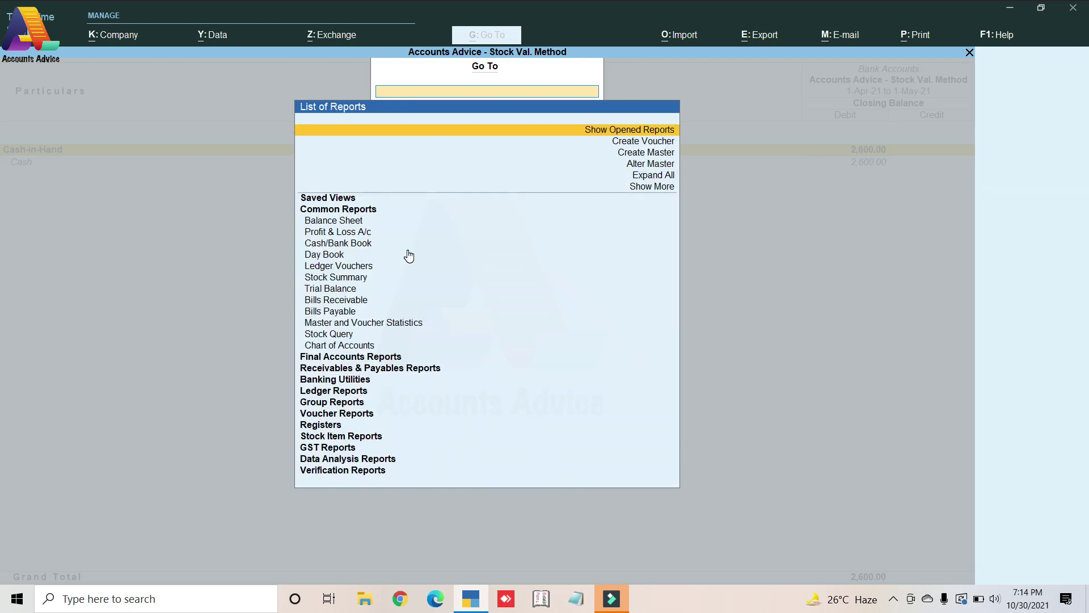
pyautogui.press('Escape')
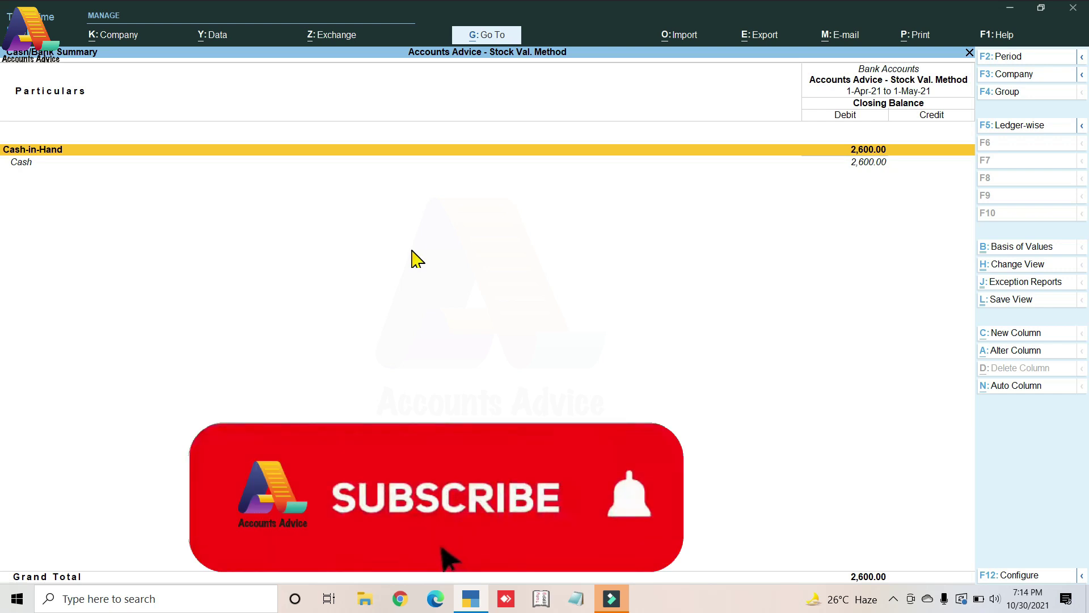
pyautogui.press('Escape')
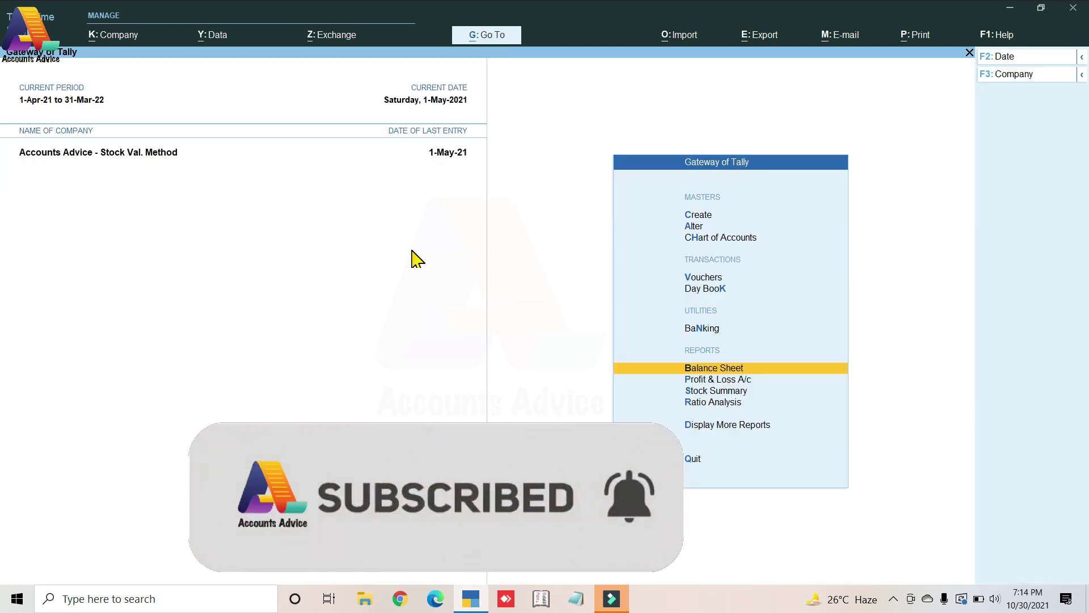